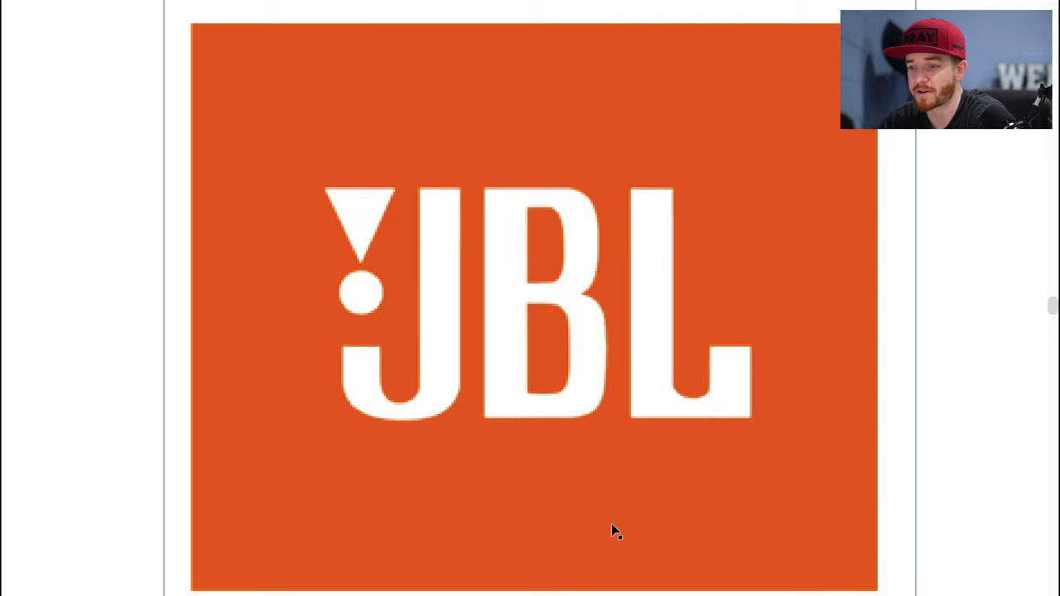
Alt-drag a copy of the JBL image onto the second artboard and select it.
scroll(611, 530, down, 2)
scroll(610, 530, down, 3)
scroll(610, 530, down, 2)
scroll(611, 527, up, 2)
scroll(610, 527, up, 1)
scroll(611, 527, up, 2)
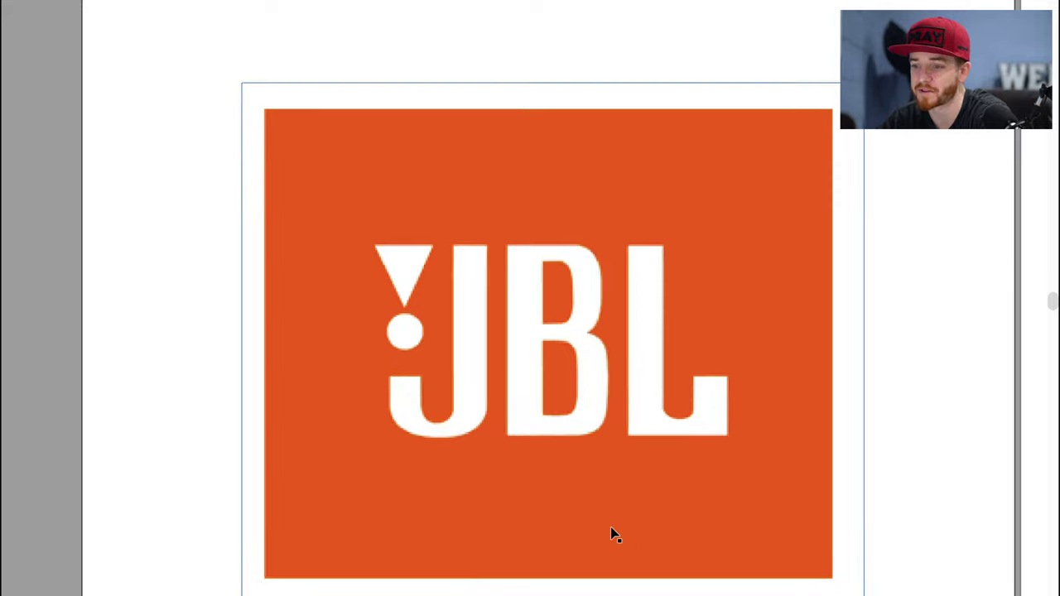
scroll(610, 528, up, 1)
scroll(613, 535, up, 2)
scroll(613, 534, up, 2)
scroll(614, 534, up, 1)
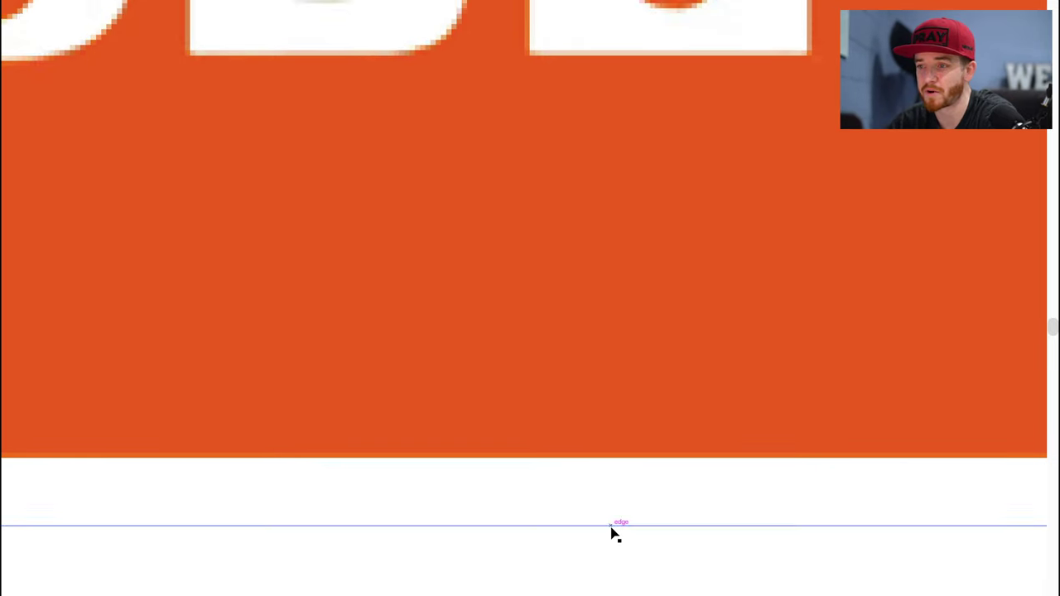
scroll(613, 534, up, 2)
scroll(610, 534, up, 2)
scroll(610, 535, up, 2)
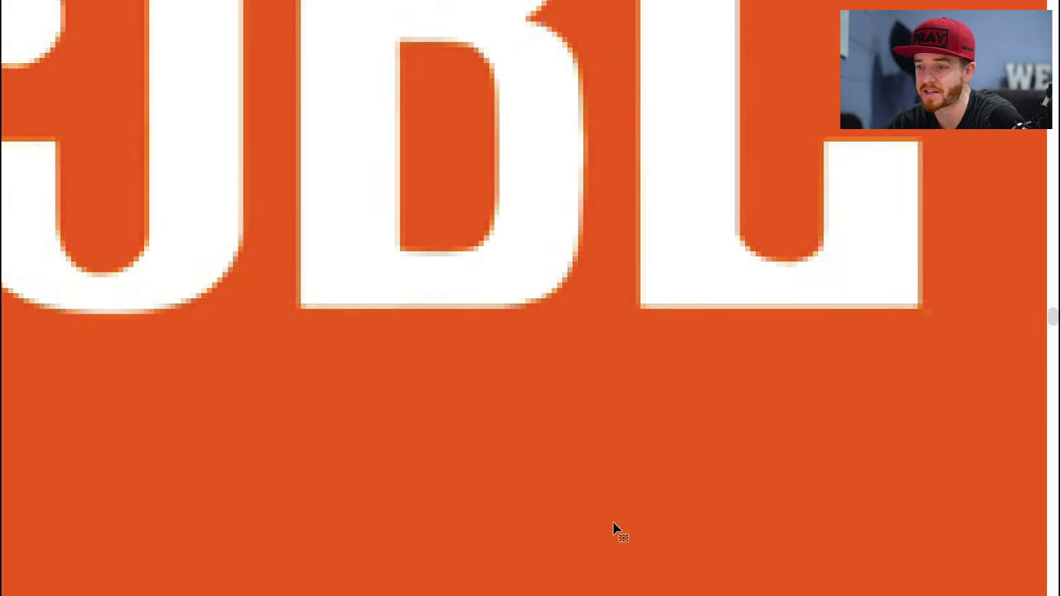
scroll(613, 530, up, 1)
scroll(613, 530, up, 2)
scroll(613, 530, down, 1)
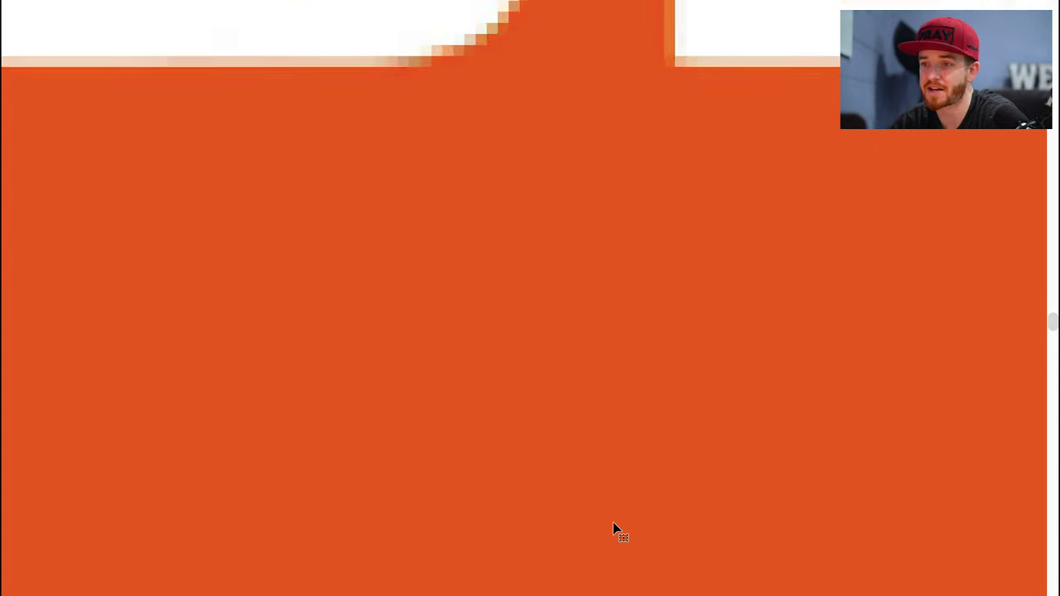
scroll(612, 530, down, 1)
scroll(613, 530, up, 2)
scroll(613, 530, up, 3)
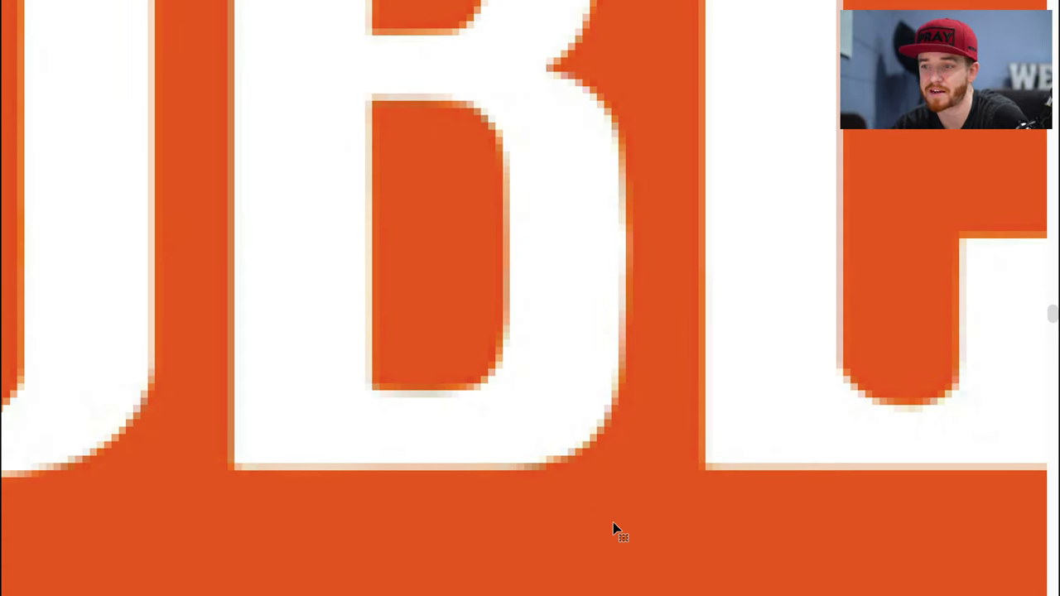
scroll(614, 524, up, 1)
scroll(614, 524, up, 1)
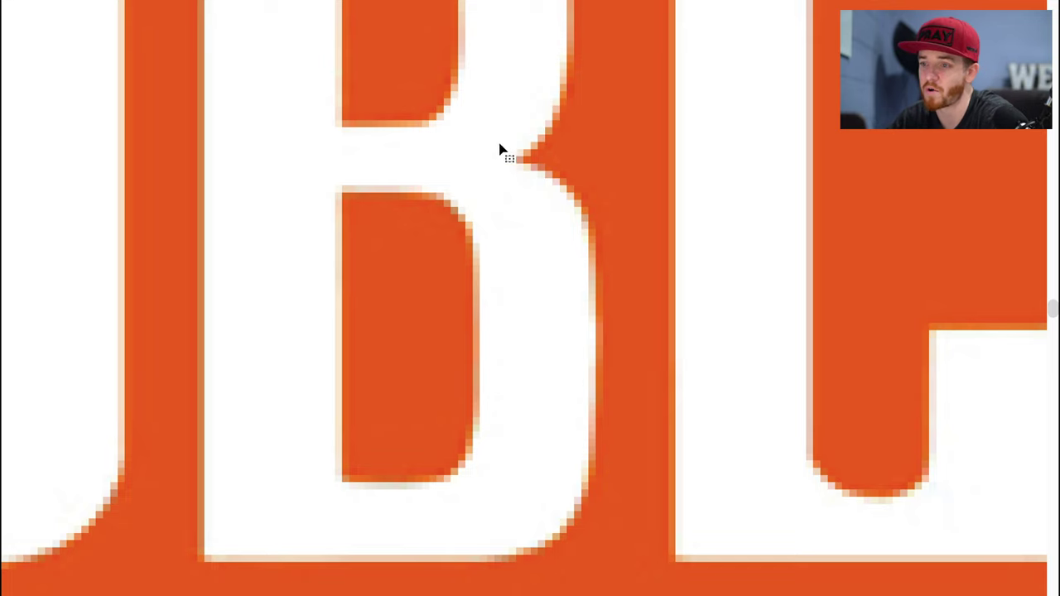
scroll(664, 258, down, 2)
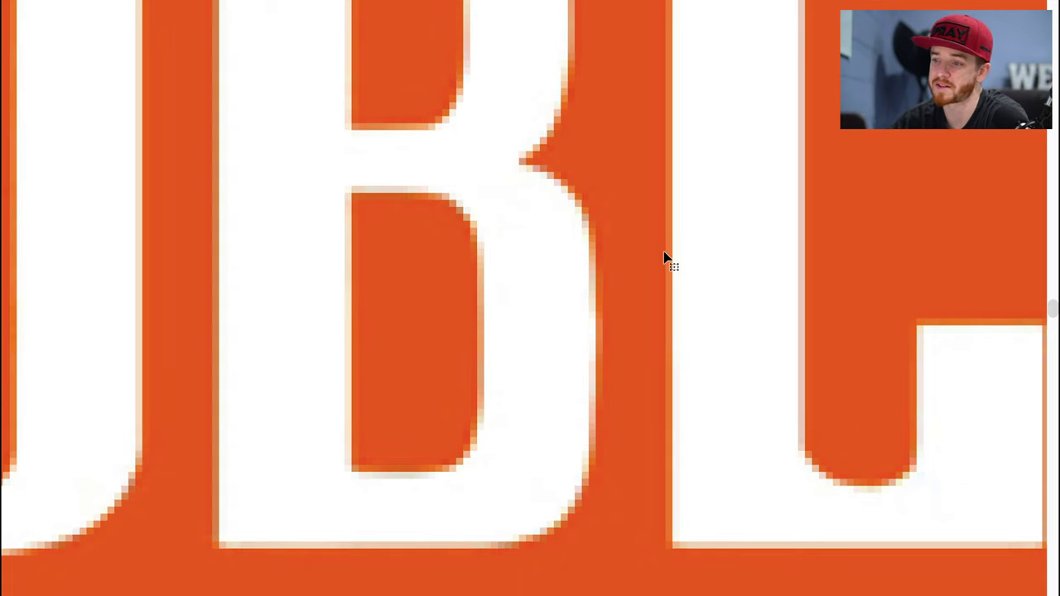
scroll(663, 257, down, 3)
scroll(663, 257, up, 2)
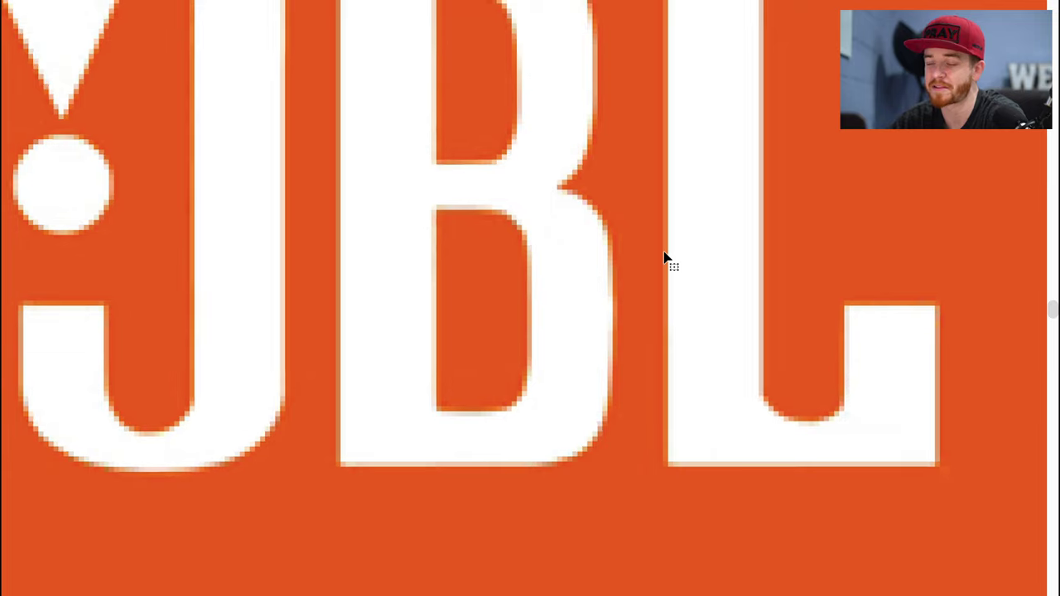
scroll(666, 261, down, 2)
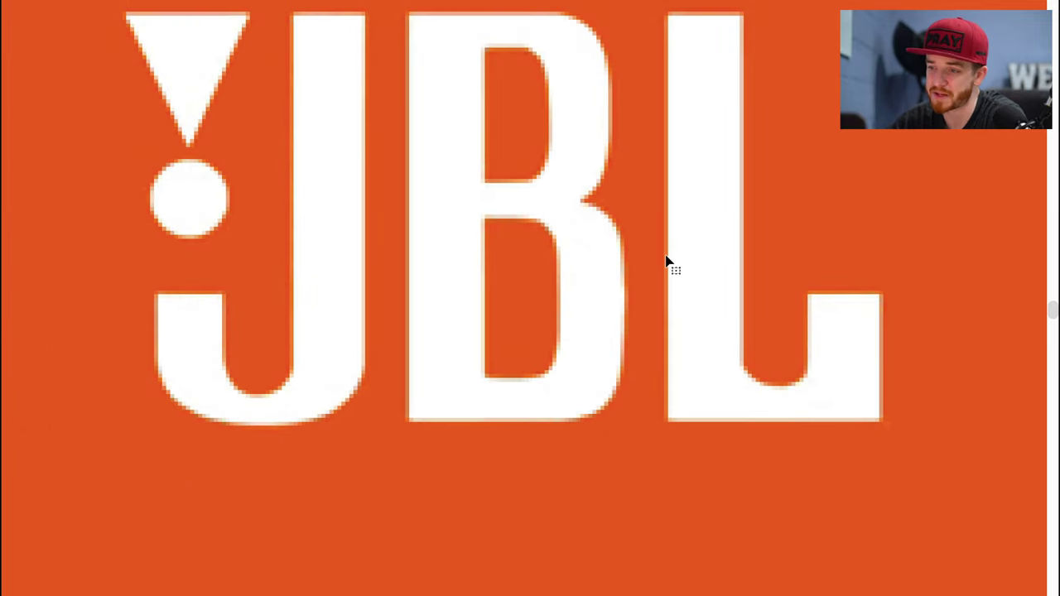
scroll(667, 261, down, 2)
scroll(667, 261, down, 1)
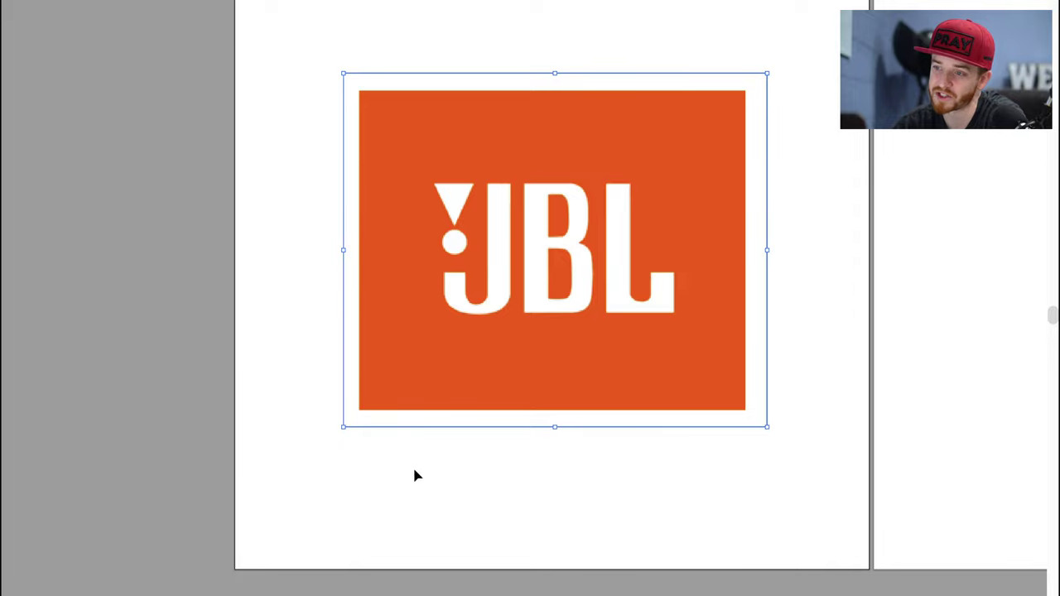
scroll(480, 358, up, 1)
scroll(480, 358, up, 3)
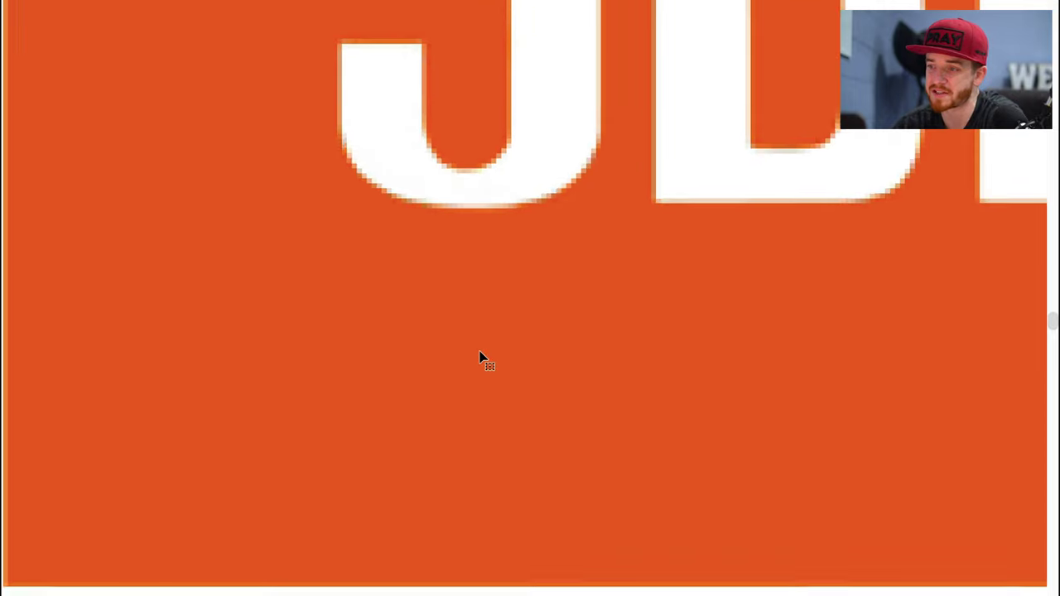
scroll(480, 358, down, 3)
scroll(480, 358, down, 3)
scroll(480, 357, right, 5)
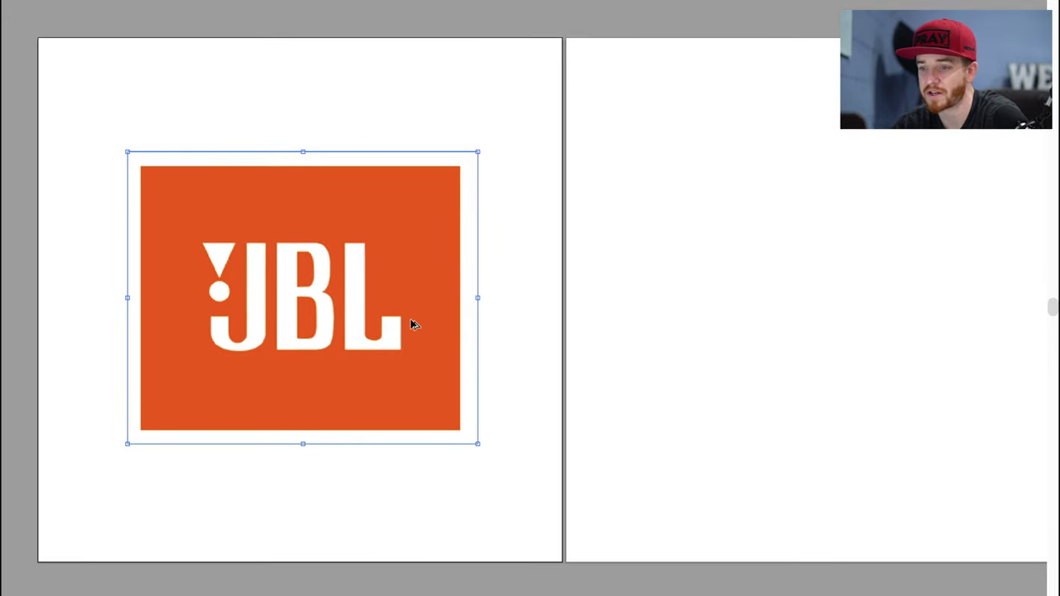
mouse_move(281, 314)
mouse_down()
mouse_move(848, 310)
mouse_move(795, 306)
mouse_up()
scroll(846, 308, right, 5)
click(655, 135)
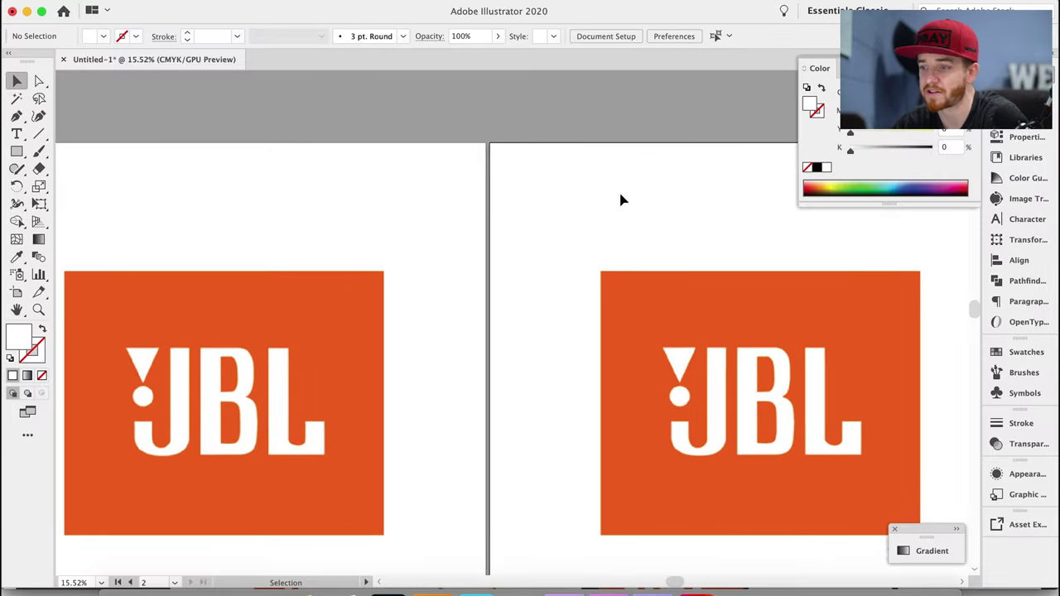
click(692, 313)
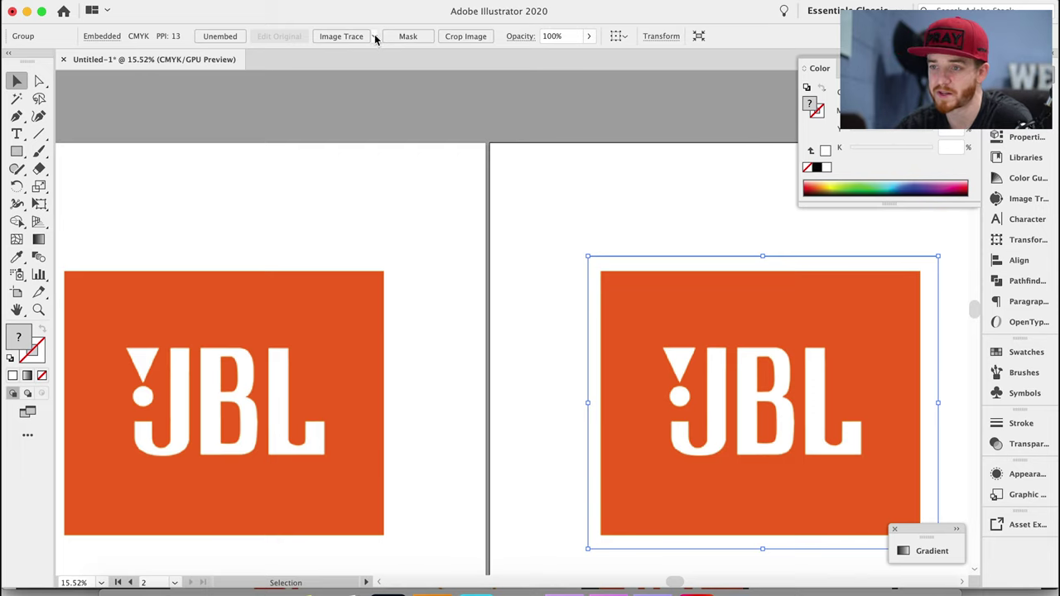
Image Trace the copy with the default preset and expand it into vector paths.
click(375, 36)
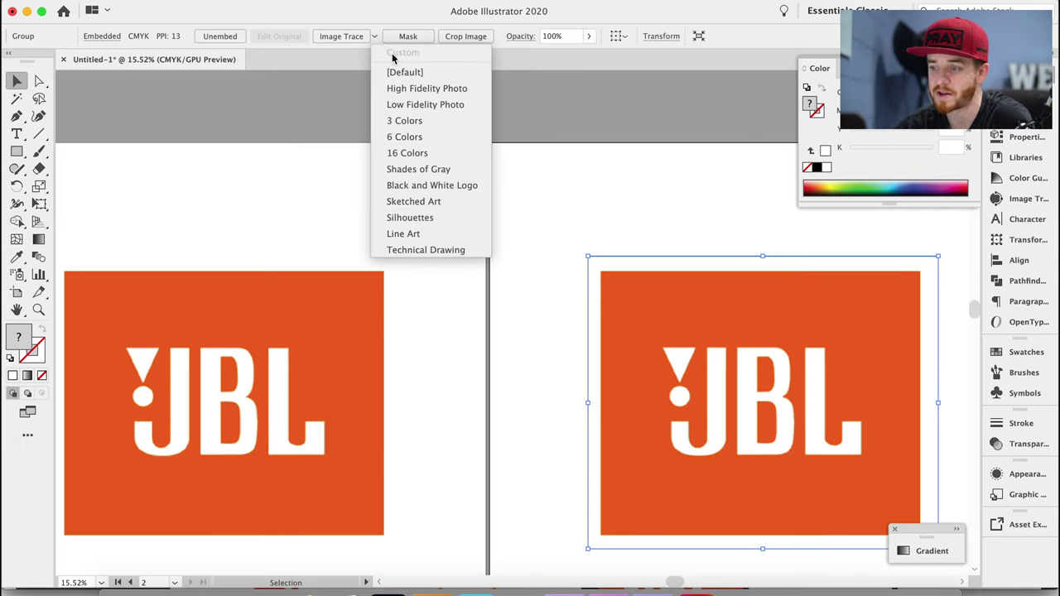
click(347, 38)
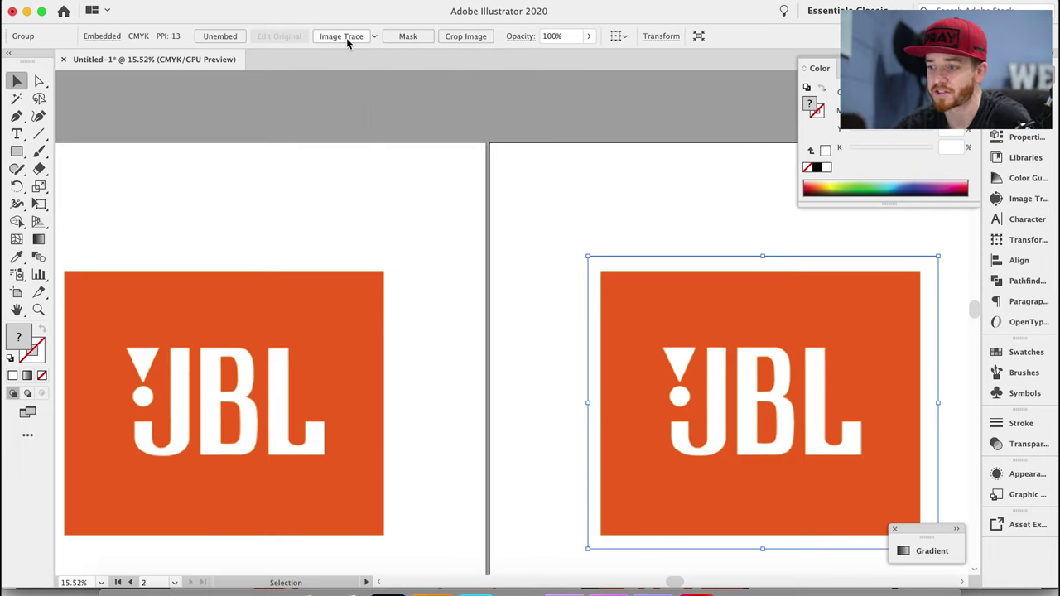
click(343, 38)
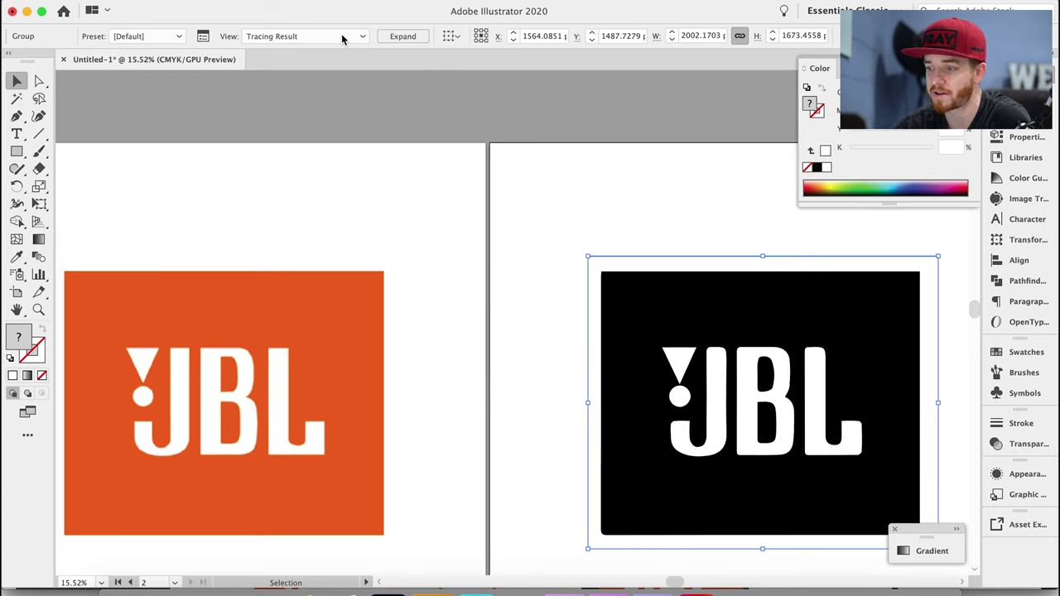
key(a)
key(ctrl+y)
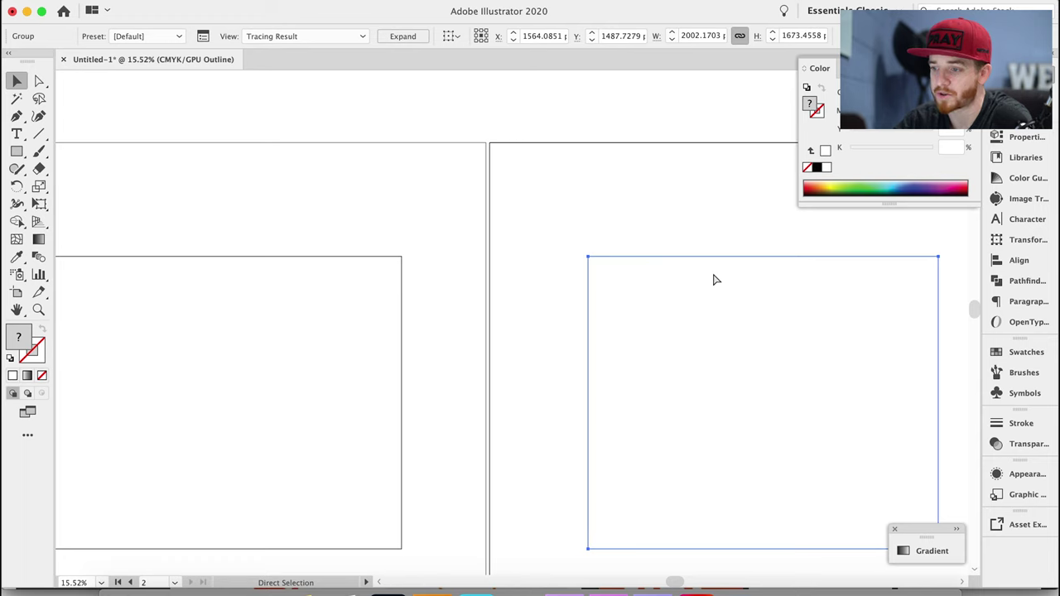
key(ctrl+y)
key(v)
click(398, 36)
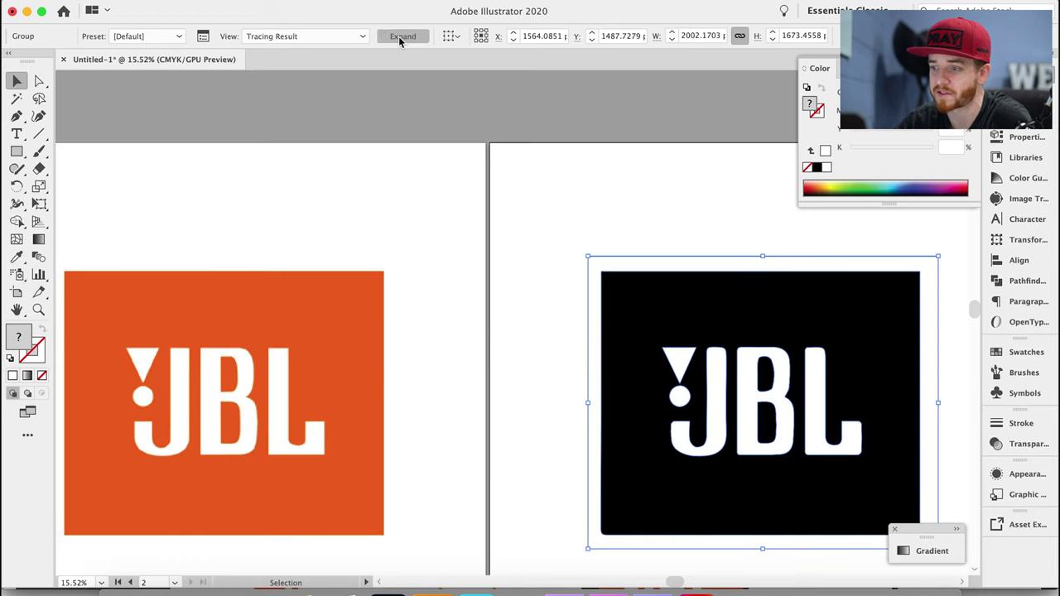
key(ctrl+y)
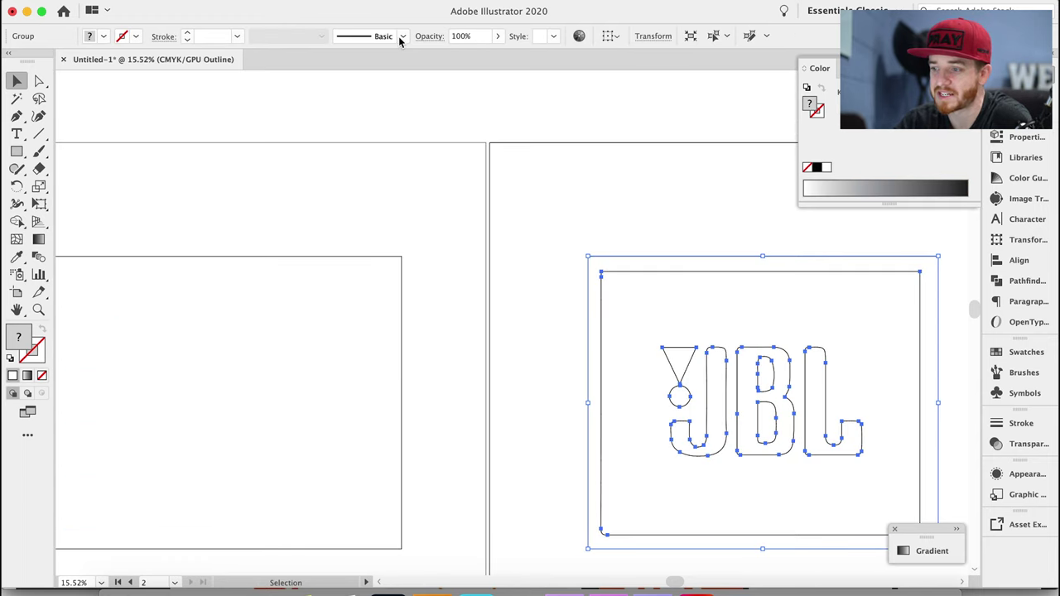
Zoom in to inspect the traced paths, then undo both Expand and Image Trace.
scroll(629, 381, up, 3)
scroll(629, 381, up, 5)
scroll(630, 381, up, 2)
scroll(629, 381, up, 1)
scroll(629, 381, up, 1)
scroll(630, 381, up, 1)
scroll(629, 381, up, 1)
scroll(630, 381, up, 2)
scroll(629, 381, up, 1)
scroll(630, 381, up, 2)
scroll(630, 381, up, 1)
scroll(630, 381, up, 2)
scroll(634, 382, up, 1)
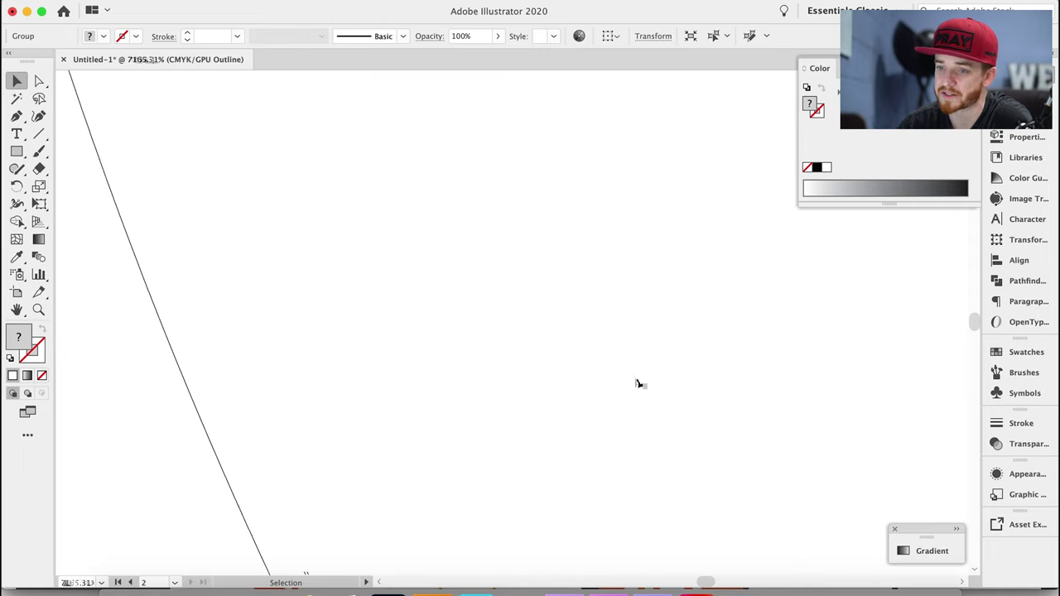
scroll(637, 383, down, 4)
scroll(607, 418, down, 2)
scroll(607, 418, down, 3)
scroll(607, 418, down, 5)
scroll(607, 418, down, 4)
scroll(607, 418, down, 2)
scroll(609, 419, right, 3)
scroll(606, 418, right, 2)
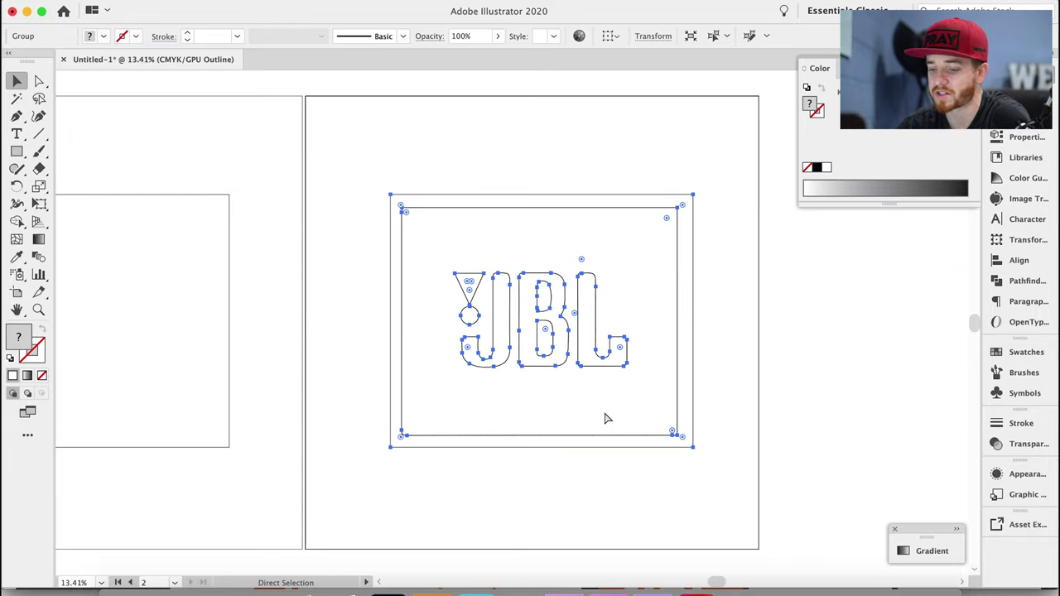
key(ctrl+z)
key(ctrl+z)
key(ctrl+y)
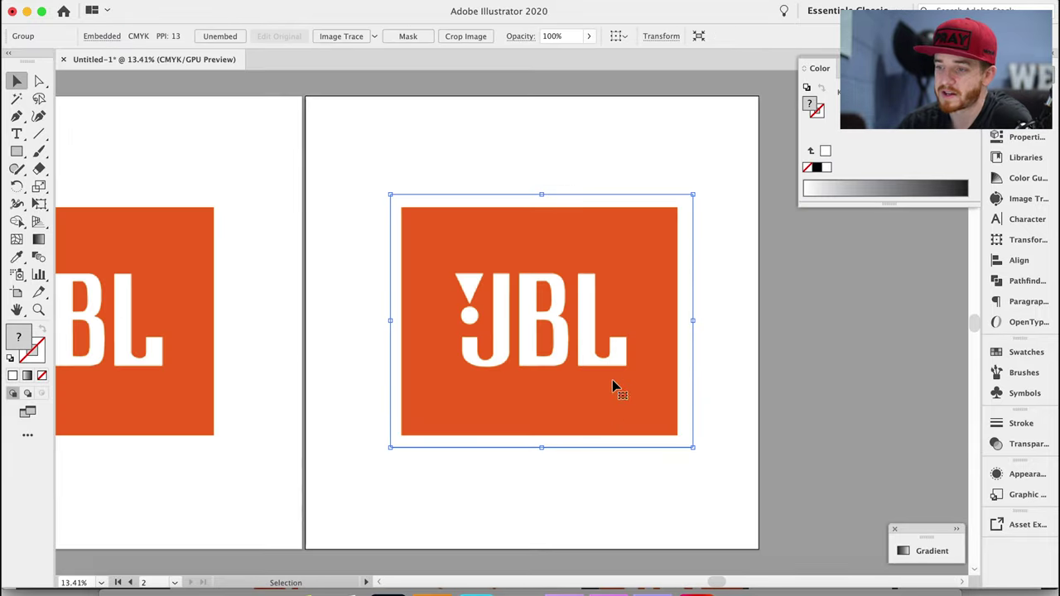
Open the Image Trace panel from the Window menu, leaving the preset unchanged.
click(378, 37)
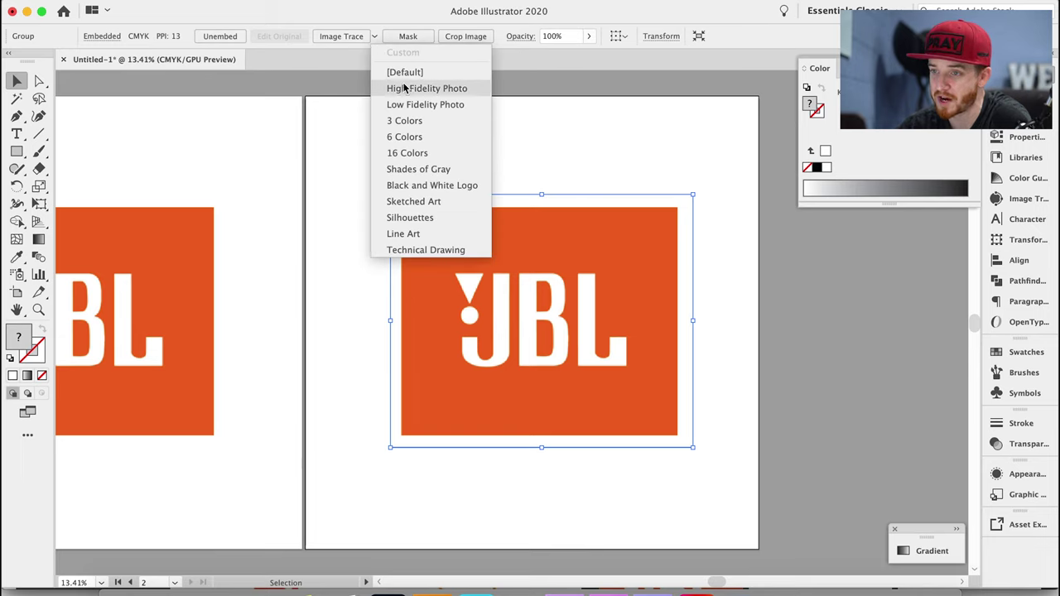
click(675, 163)
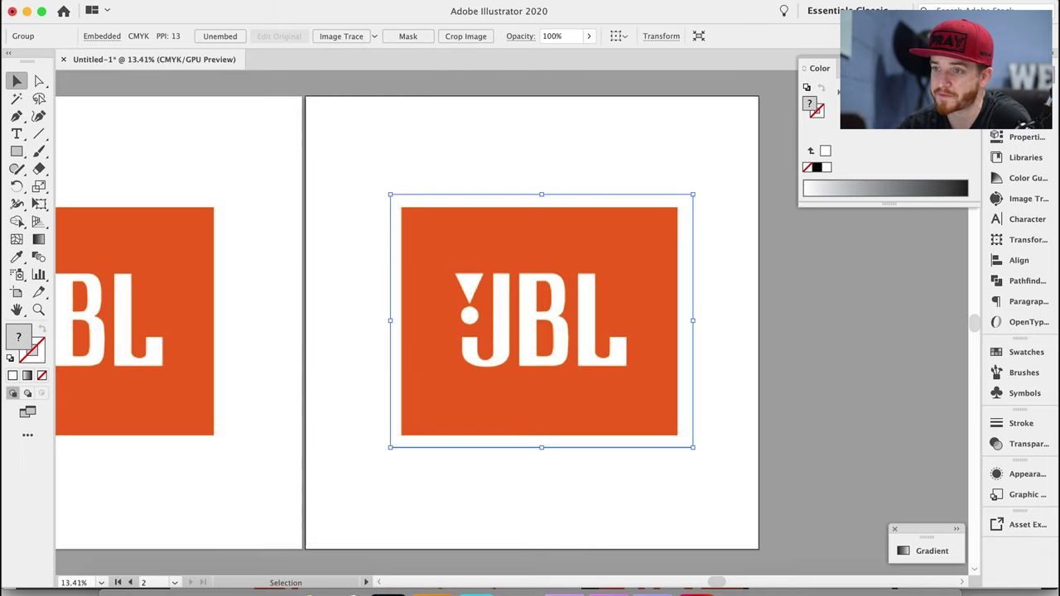
click(383, 1)
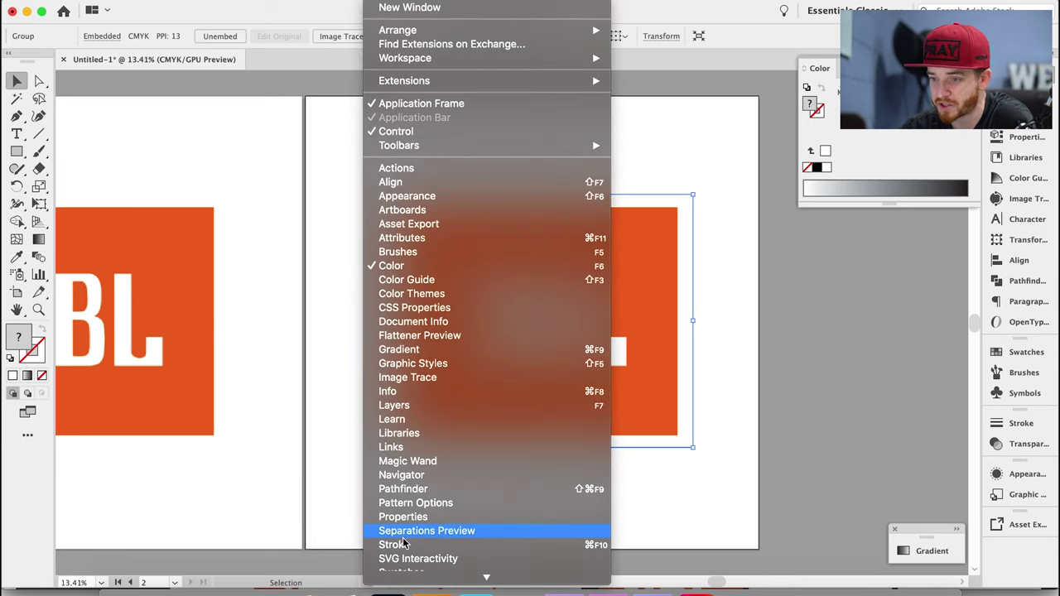
click(392, 377)
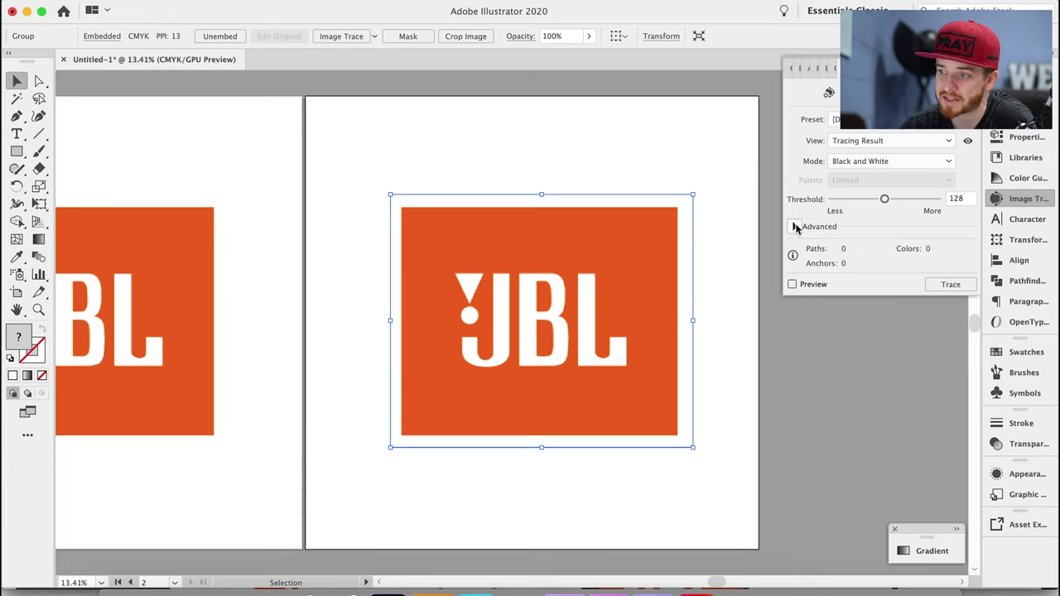
Show Advanced options, enable Preview, raise Threshold to 251 and set Paths around 93%.
click(794, 226)
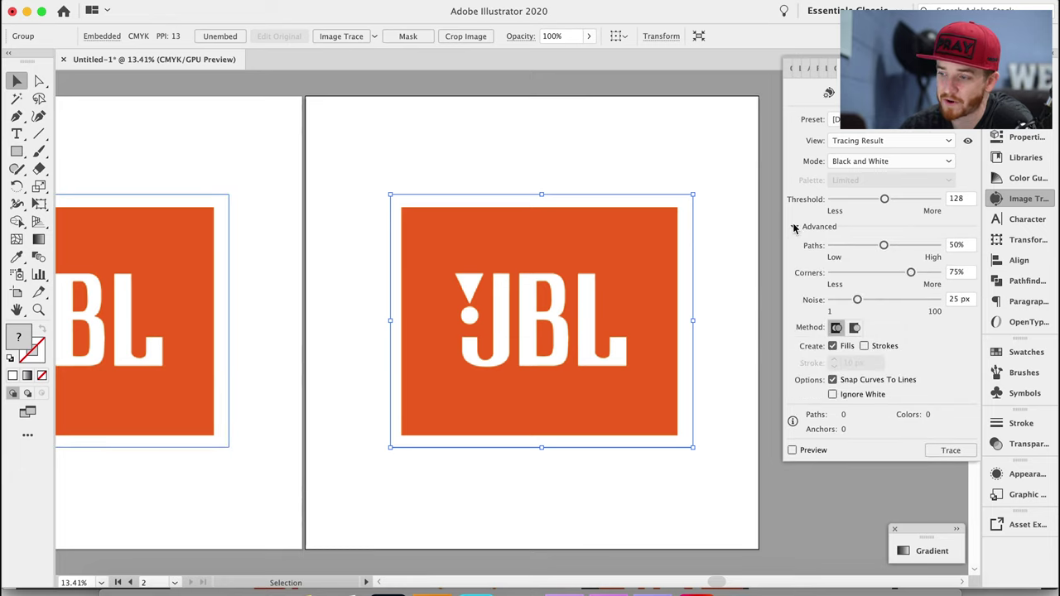
click(793, 451)
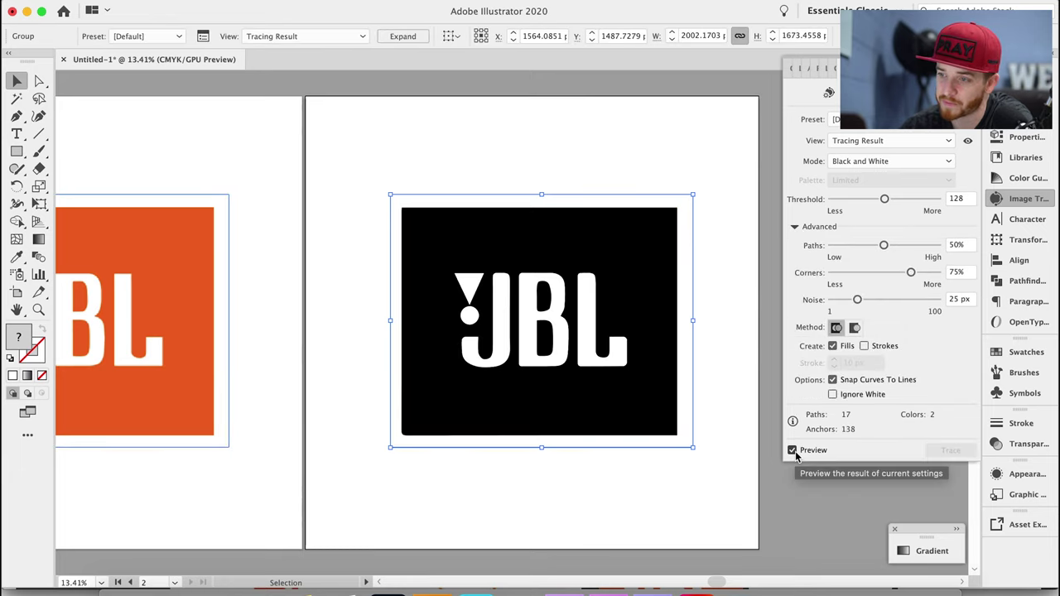
scroll(691, 435, left, 4)
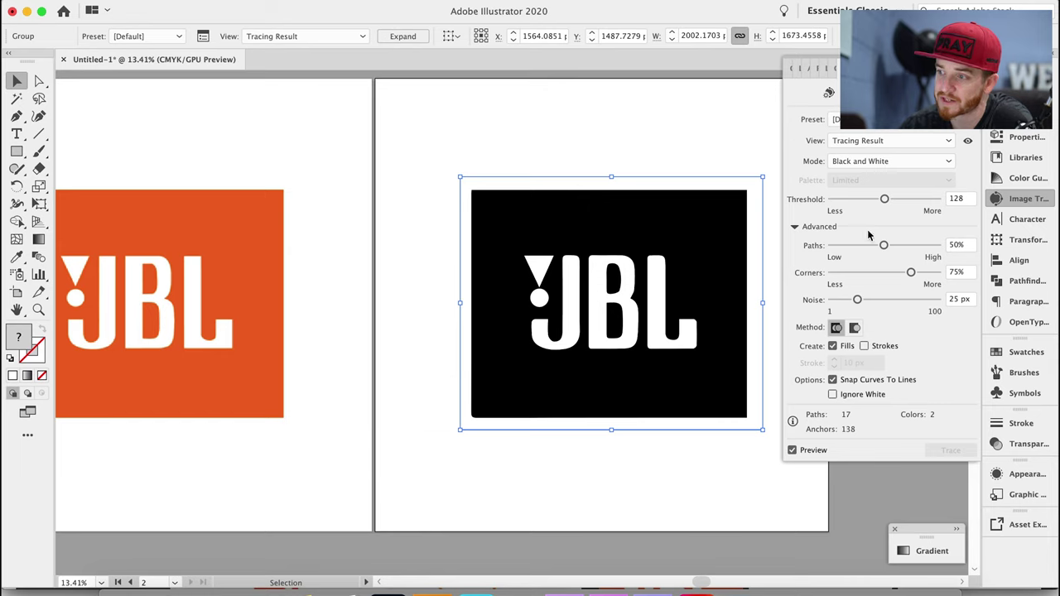
drag(884, 200, 931, 201)
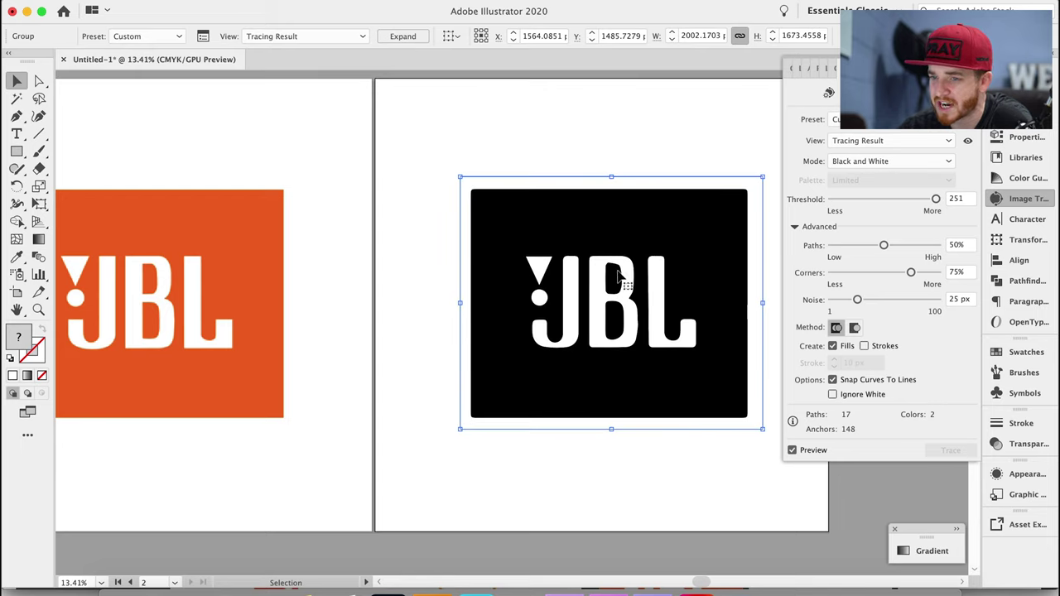
mouse_move(884, 246)
mouse_down()
mouse_move(864, 247)
mouse_move(933, 246)
mouse_up()
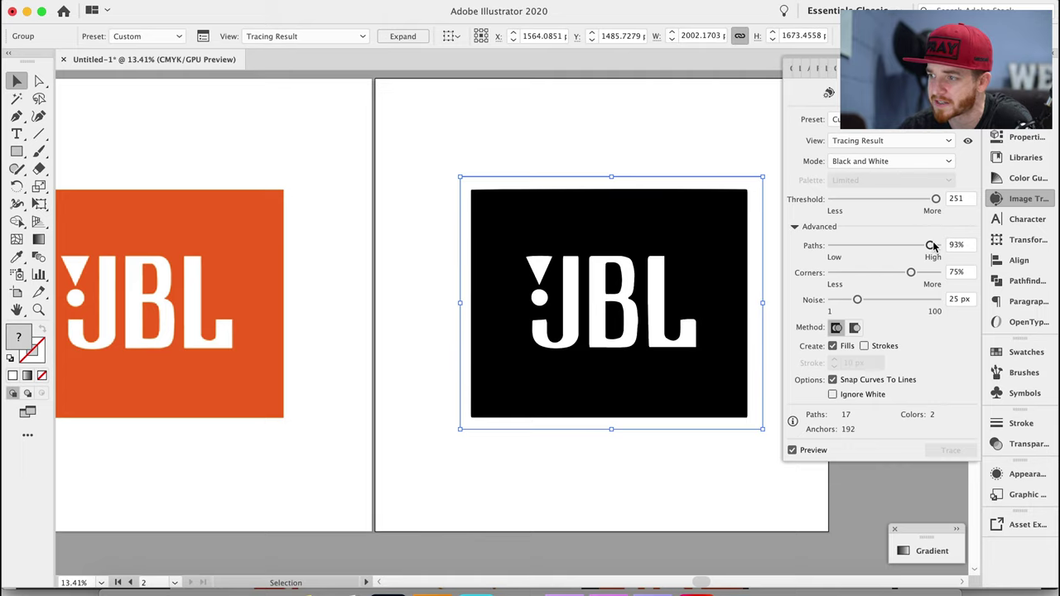
Set Paths to 88%, after trying 96%, 100%, 94% and 92%.
text(96)
key(Return)
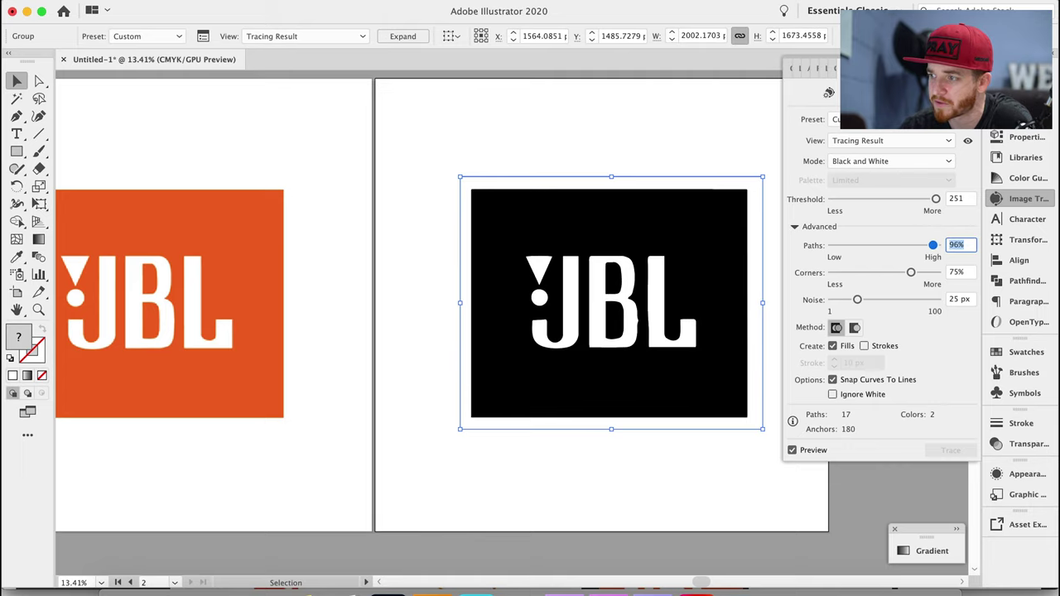
text(100)
key(Return)
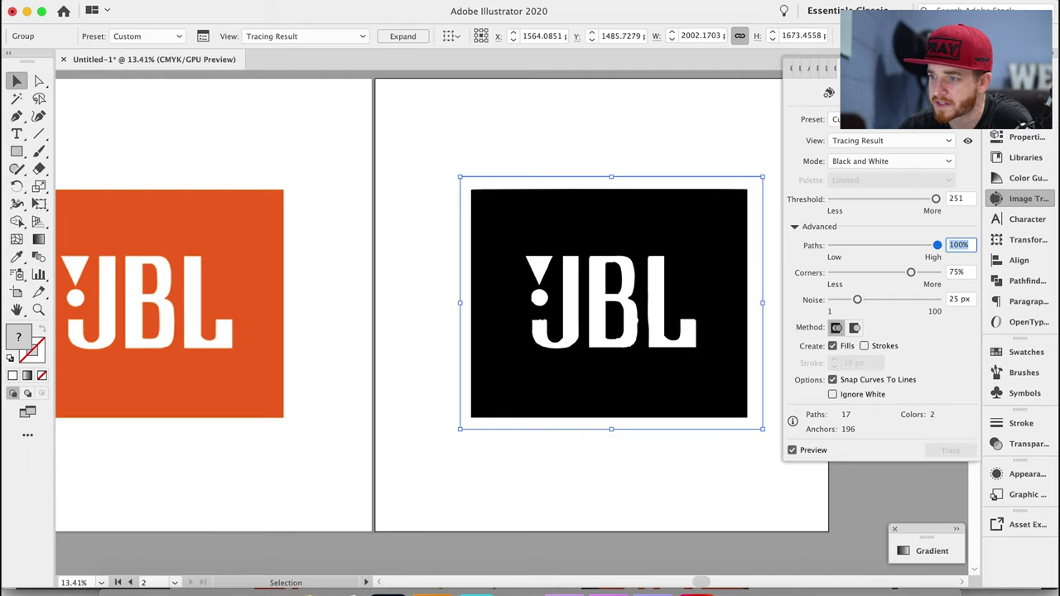
text(94)
key(Return)
text(92)
key(Return)
text(88)
key(Return)
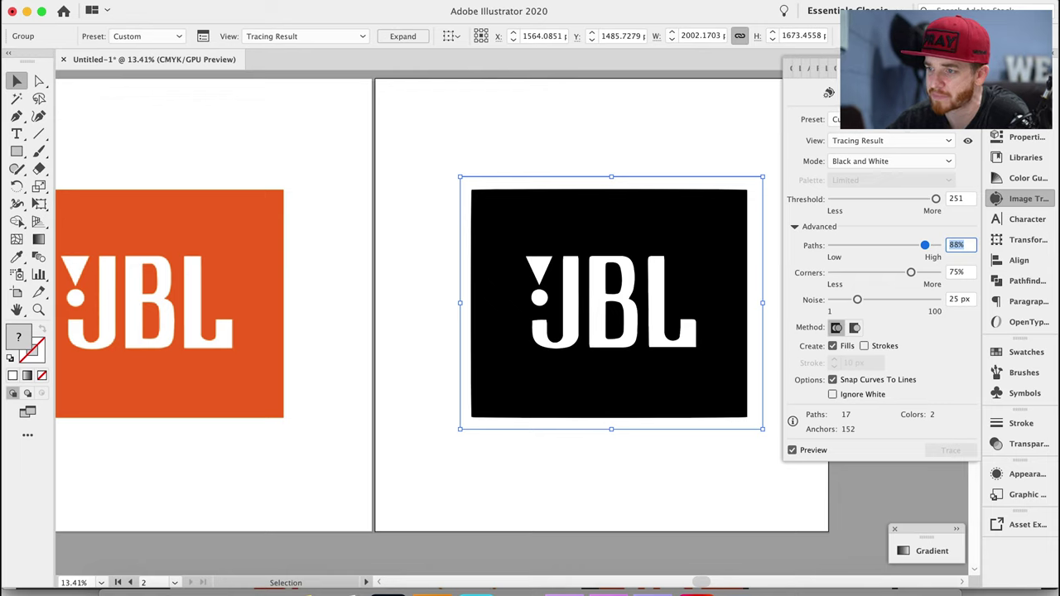
Lower Corners stepwise from 80% to near zero, then edit the Noise value to 1 px.
click(958, 273)
text(80)
key(Return)
text(60)
key(Return)
text(30)
key(Return)
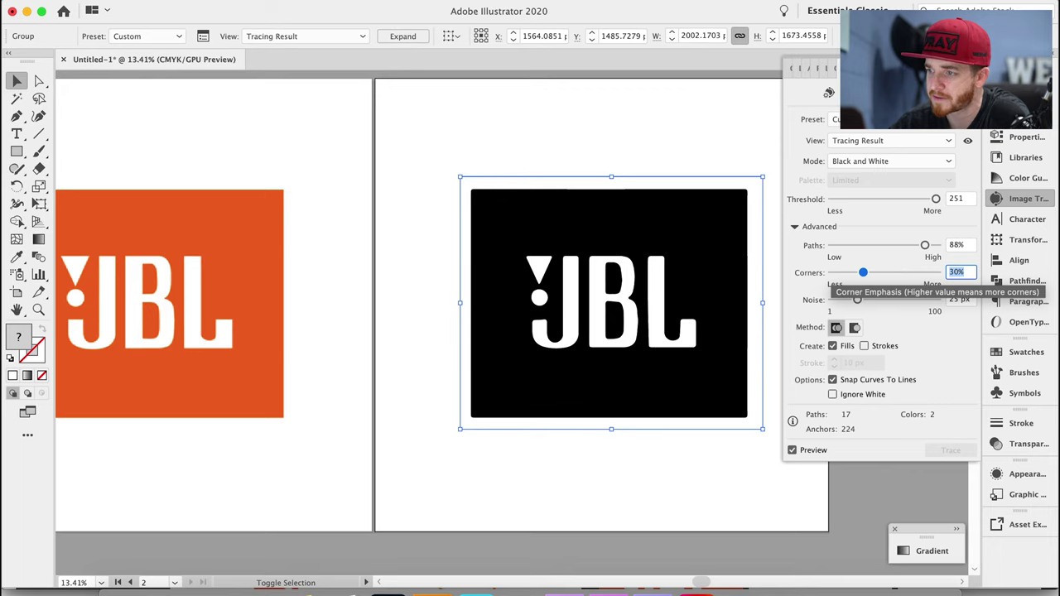
text(0)
key(Return)
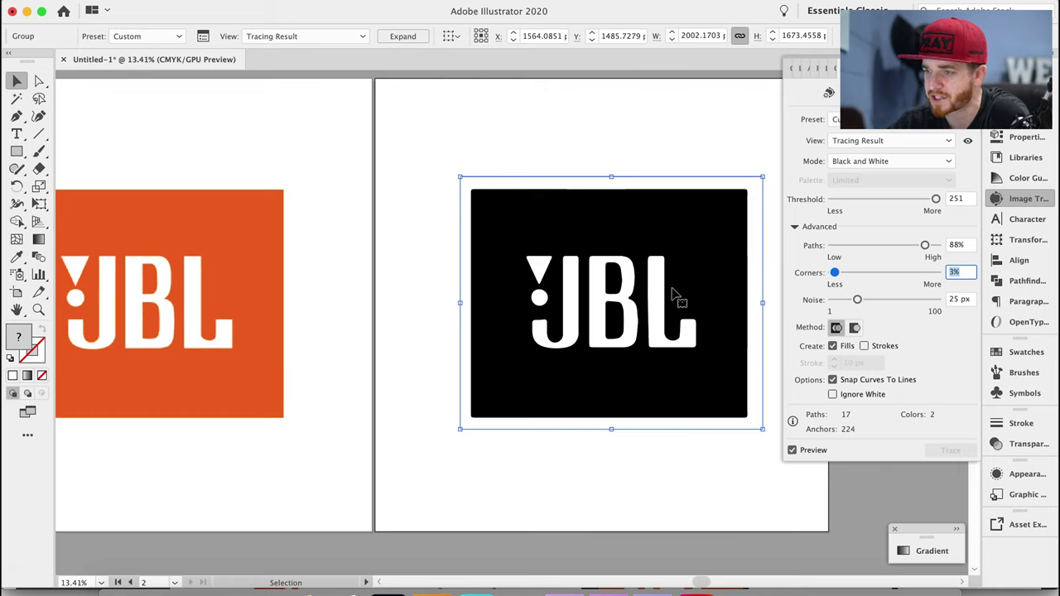
click(958, 299)
text(1)
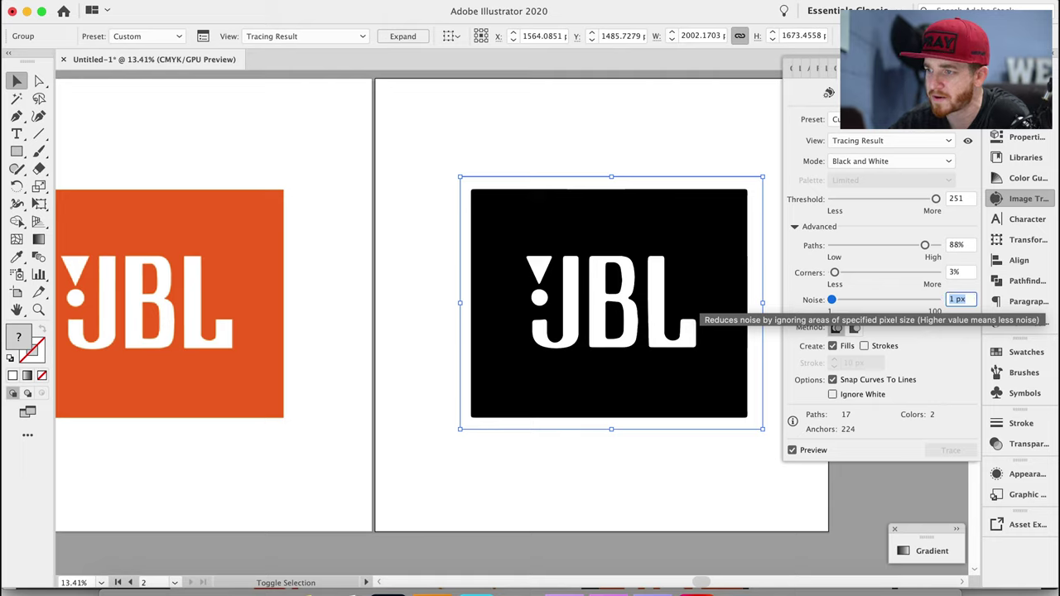
Lower the trace Threshold from 251 to 220.
click(957, 200)
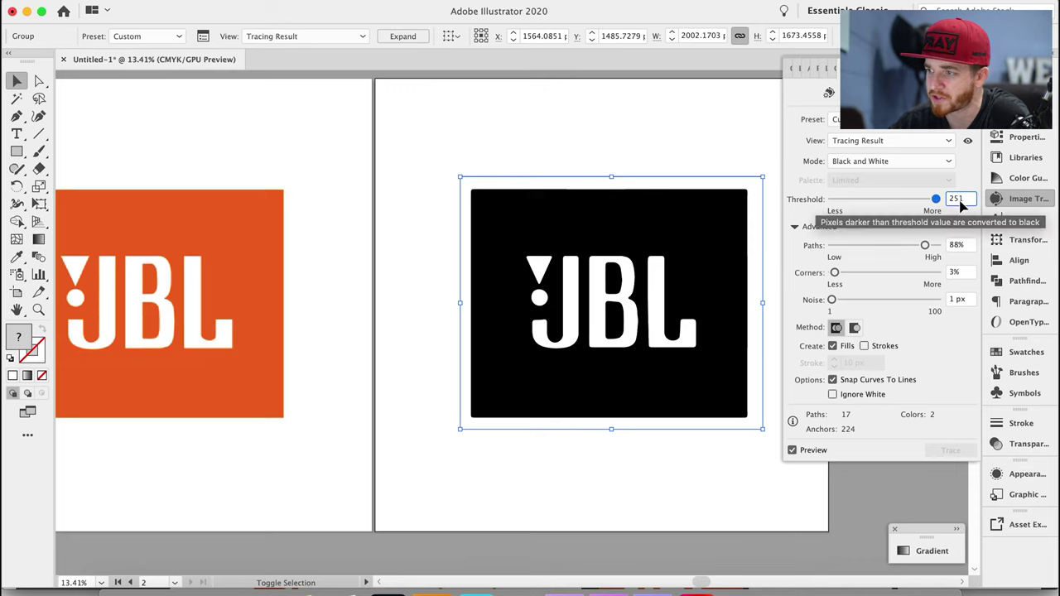
key(Down)
key(Down)
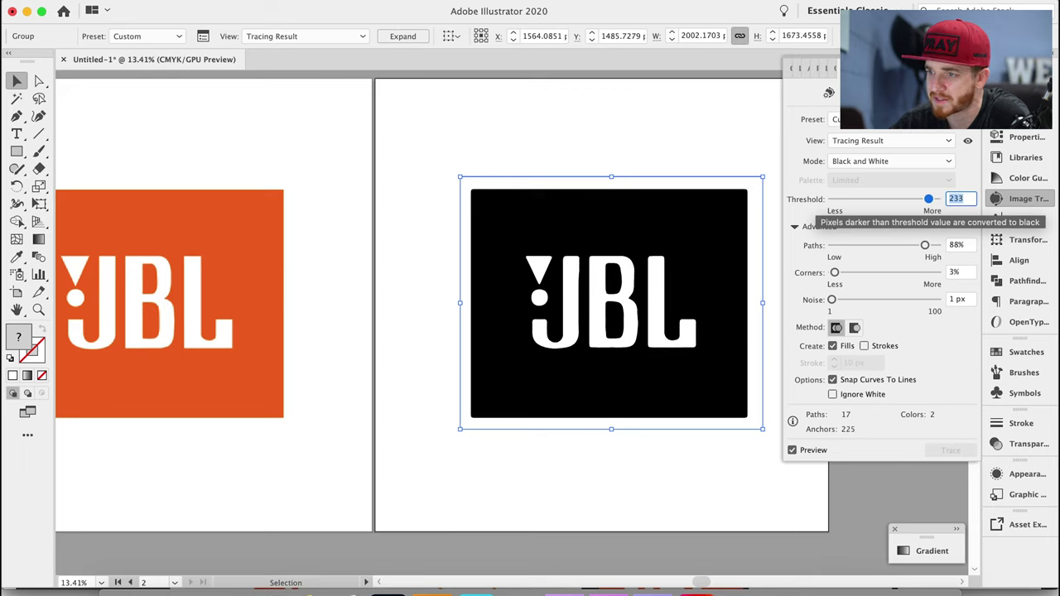
key(Down)
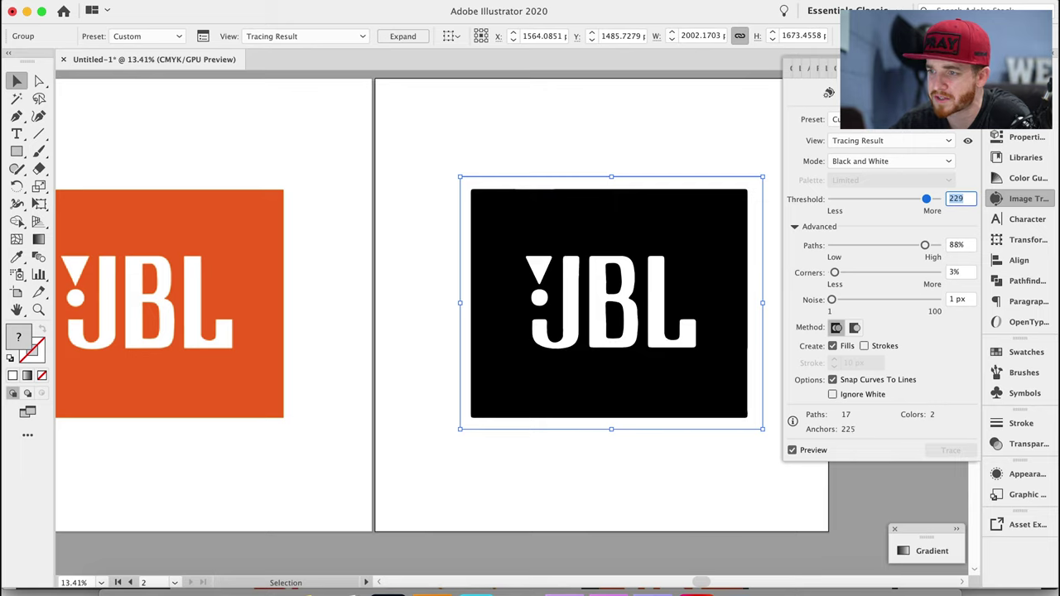
key(Down)
key(Down)
key(Down)
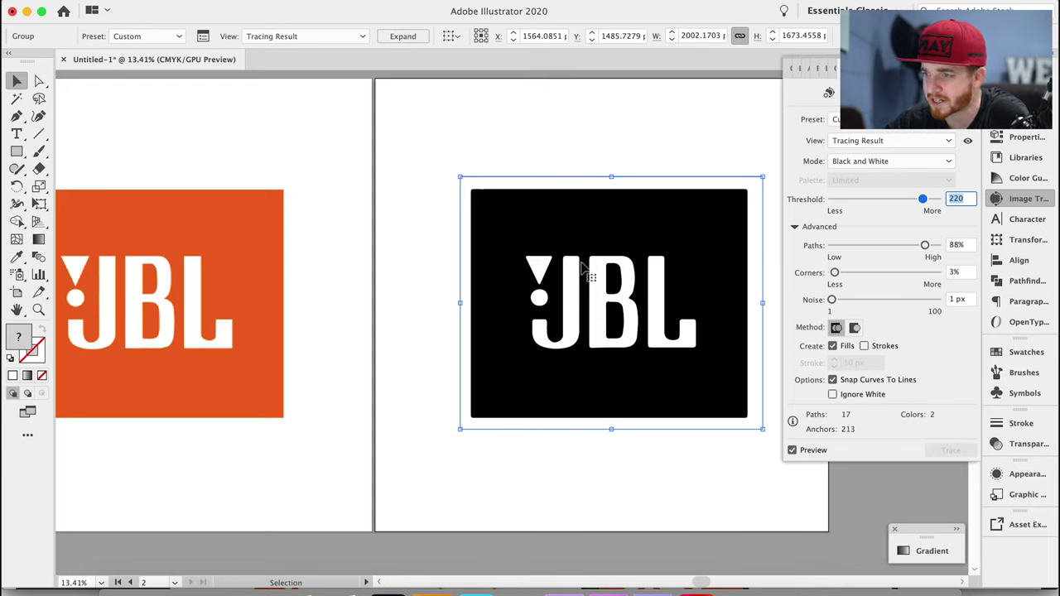
Refine Paths toward 90%, trying 80% and 100% before stepping down.
click(957, 245)
text(80)
key(Return)
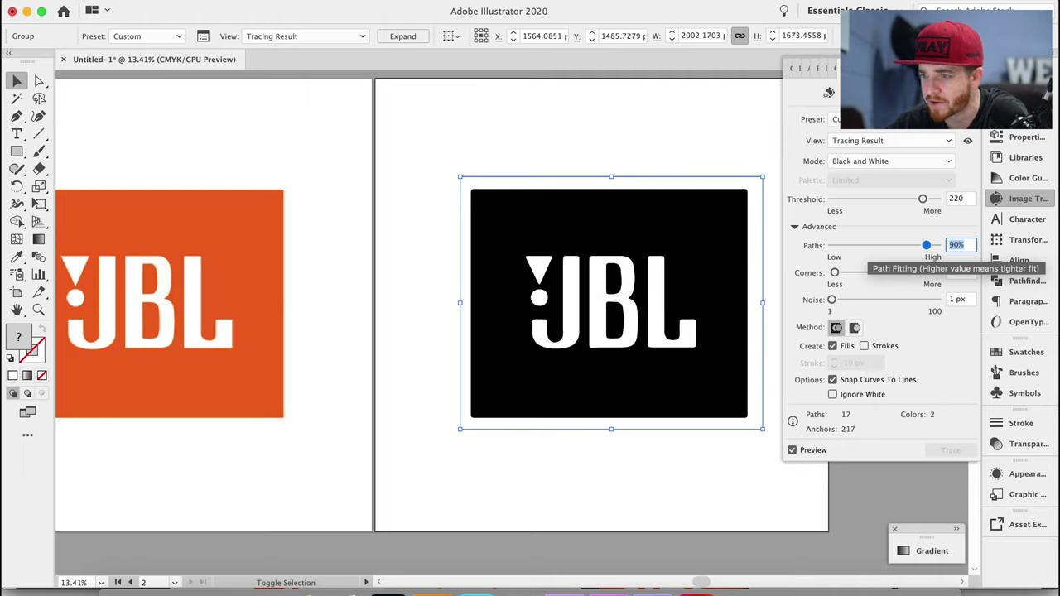
text(100)
key(Return)
key(Down)
key(Down)
key(Down)
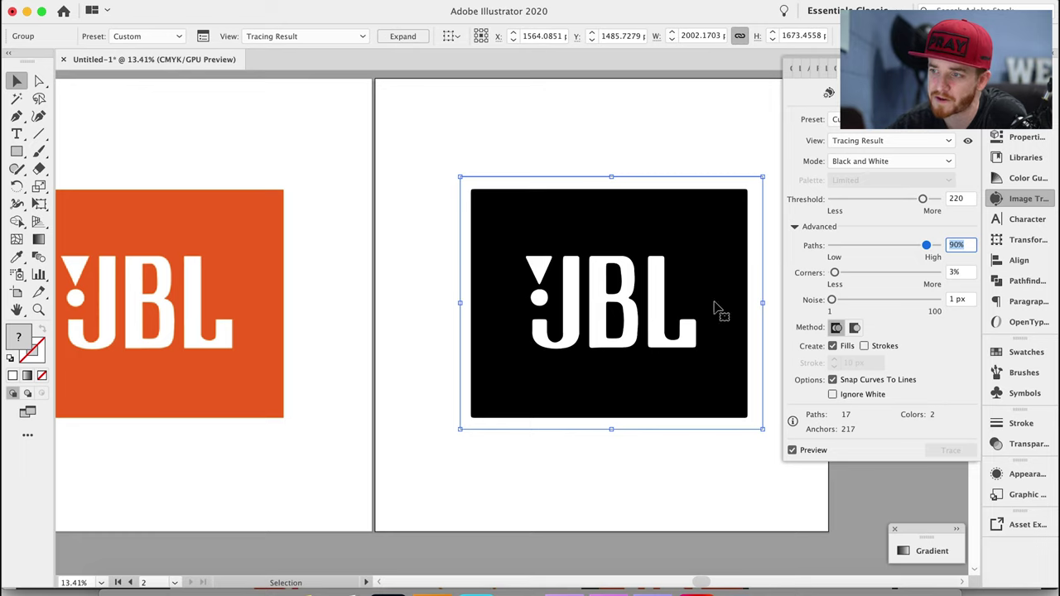
Select the original orange JBL image on the left artboard and drag a copy downward.
scroll(588, 348, left, 5)
scroll(588, 348, up, 3)
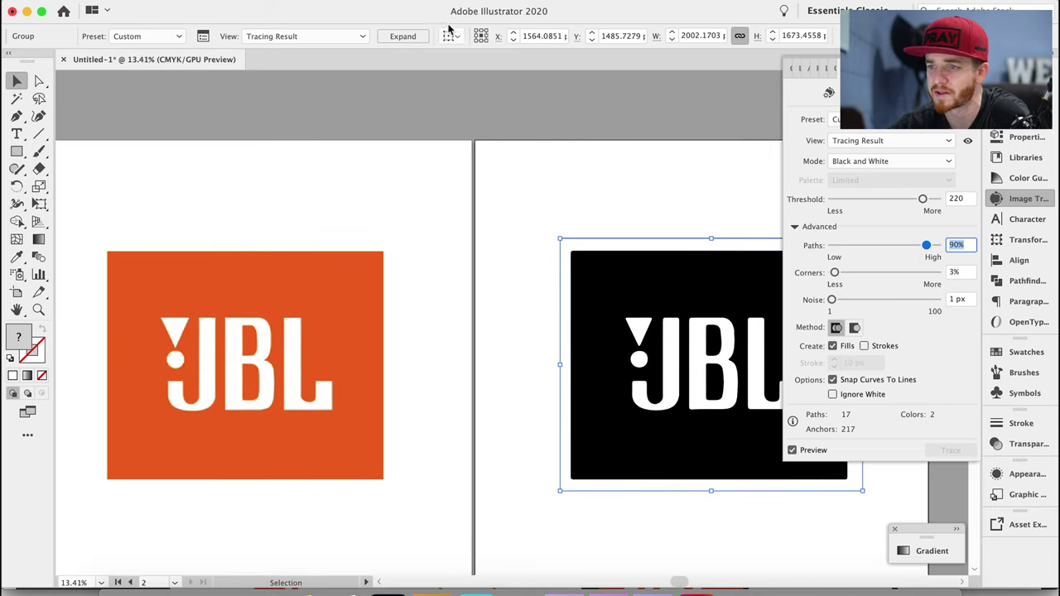
click(378, 107)
click(256, 336)
mouse_move(254, 334)
mouse_down()
mouse_move(268, 263)
mouse_move(274, 503)
mouse_up()
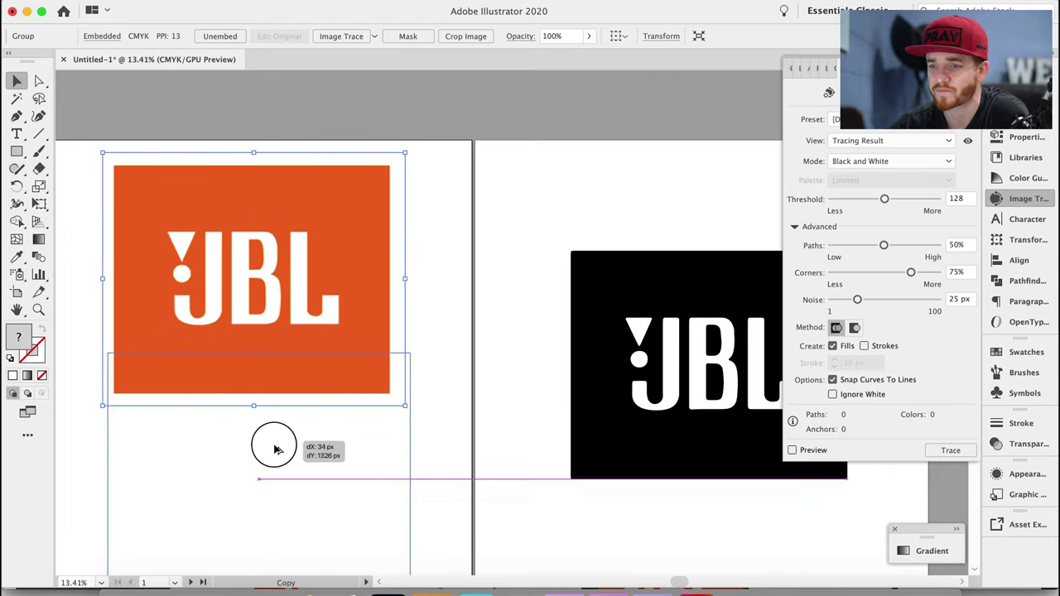
Zoom in on the JBL letters and draw the triangle as a closed three-point Pen path.
drag(274, 504, 272, 504)
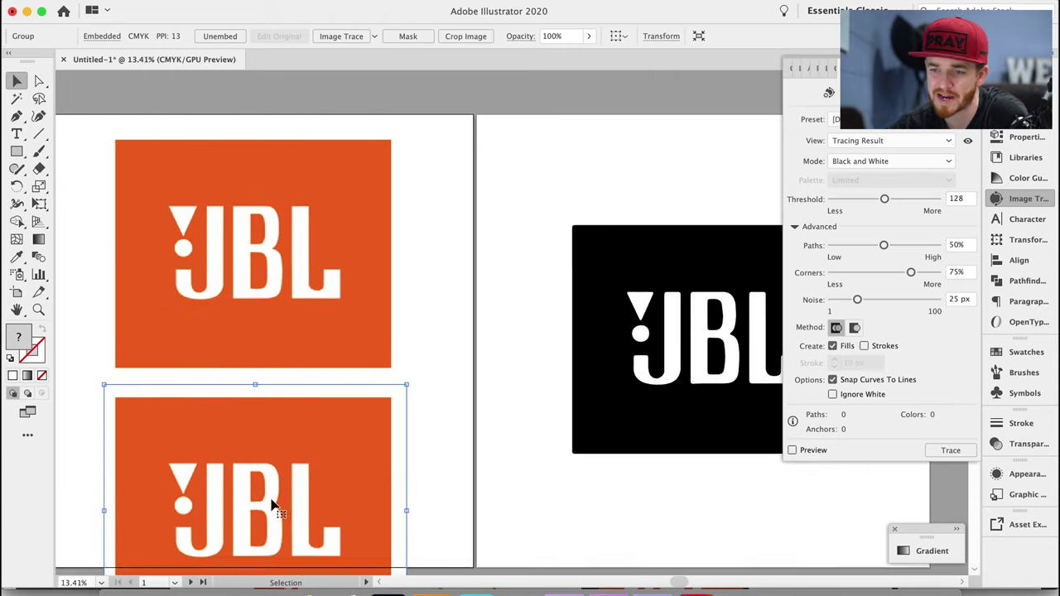
scroll(273, 502, down, 5)
key(super+equal)
key(super+equal)
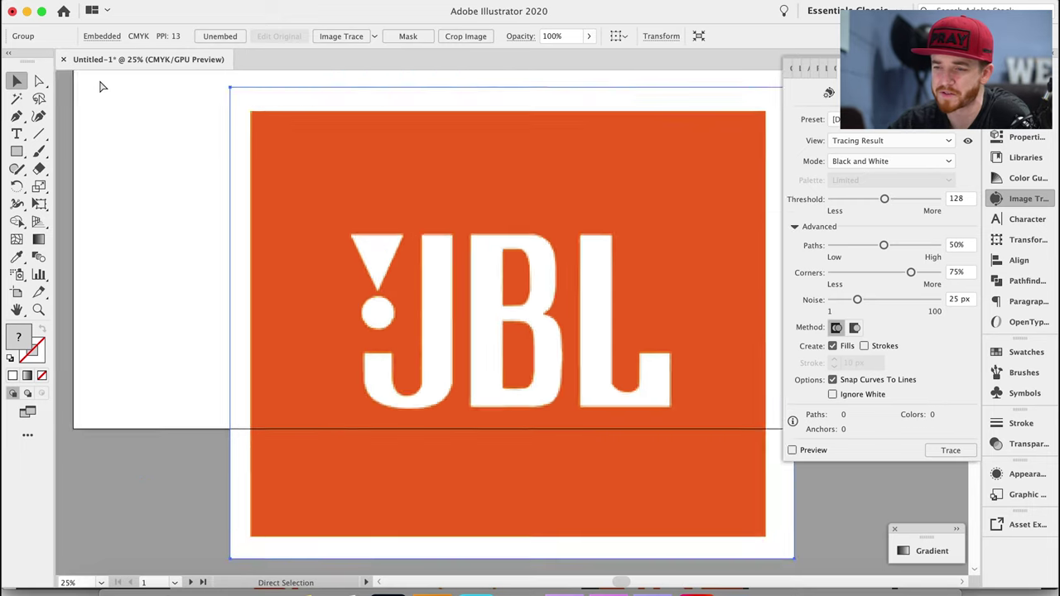
key(super+equal)
key(super+equal)
click(17, 116)
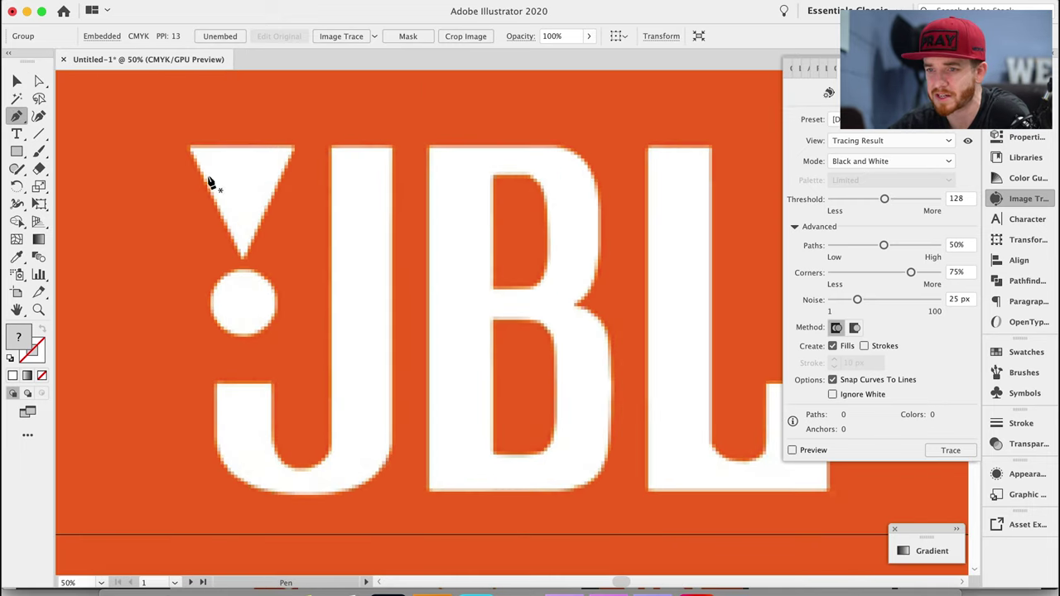
click(189, 148)
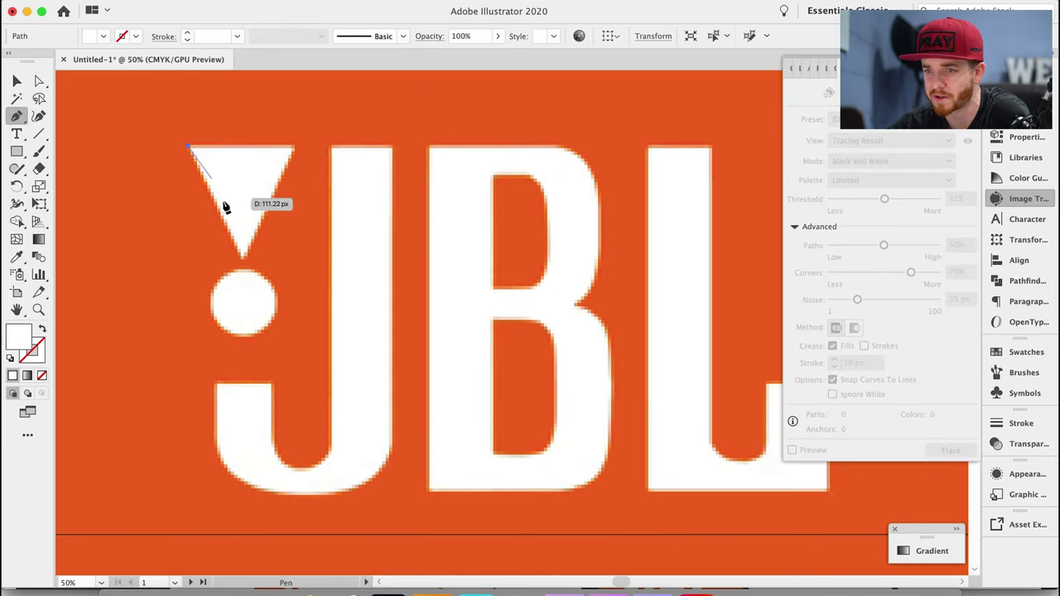
click(242, 257)
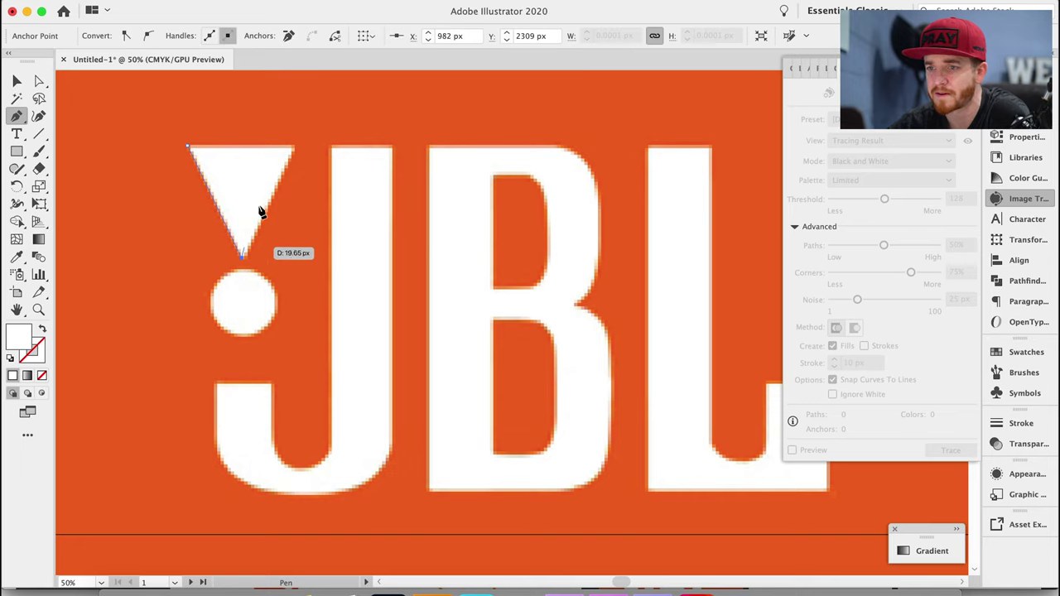
click(295, 147)
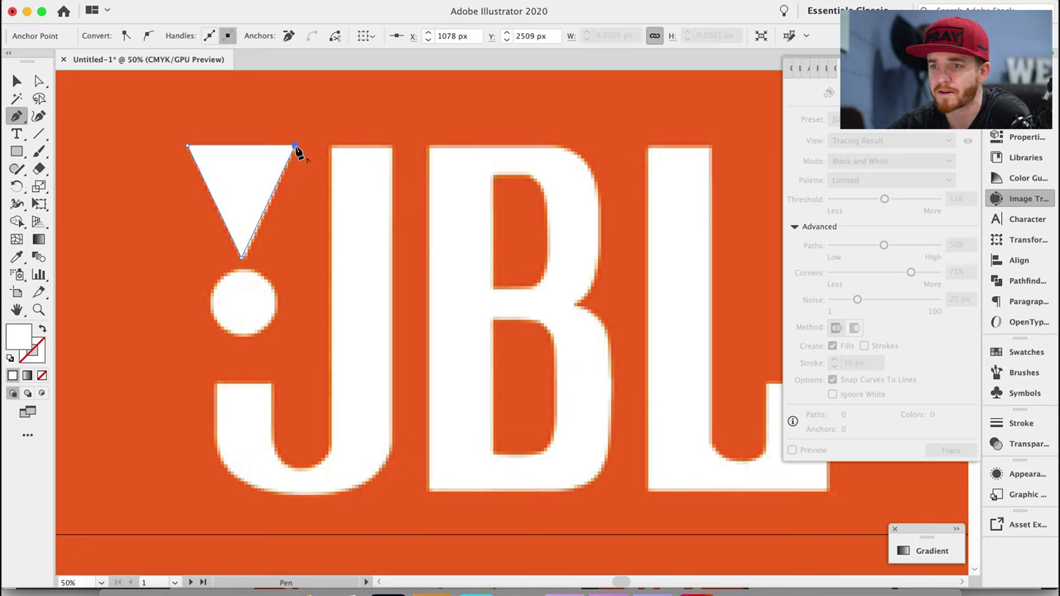
click(189, 149)
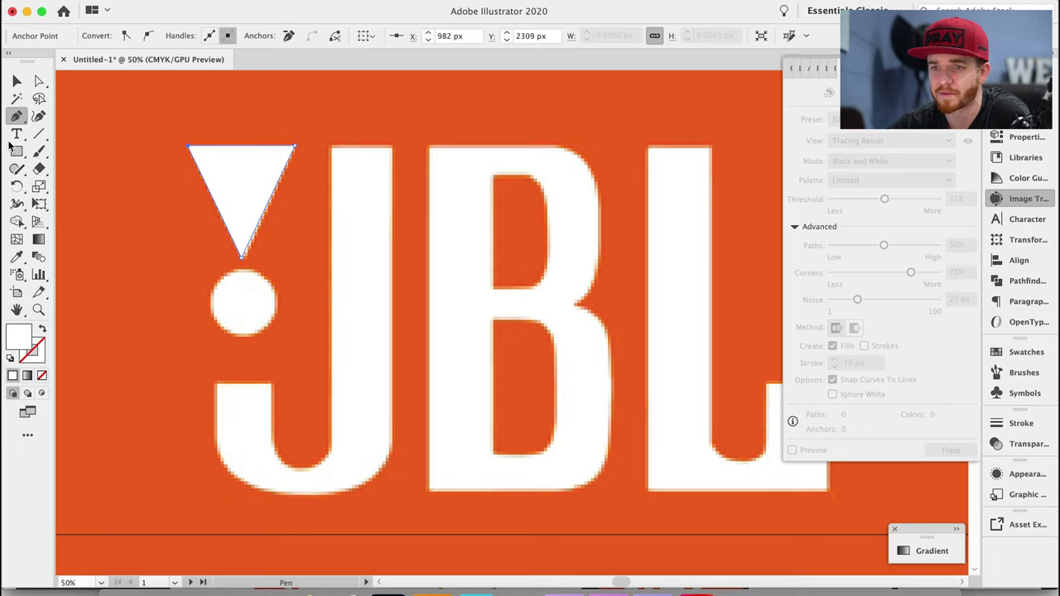
Draw a white circle over the dot directly beneath the triangle.
drag(15, 151, 60, 184)
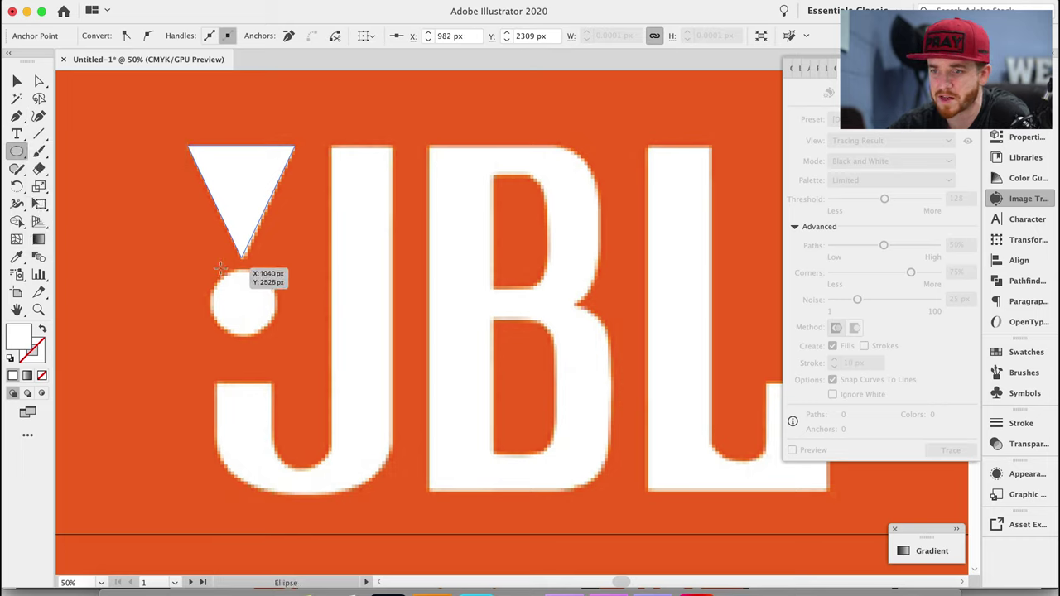
drag(212, 267, 279, 335)
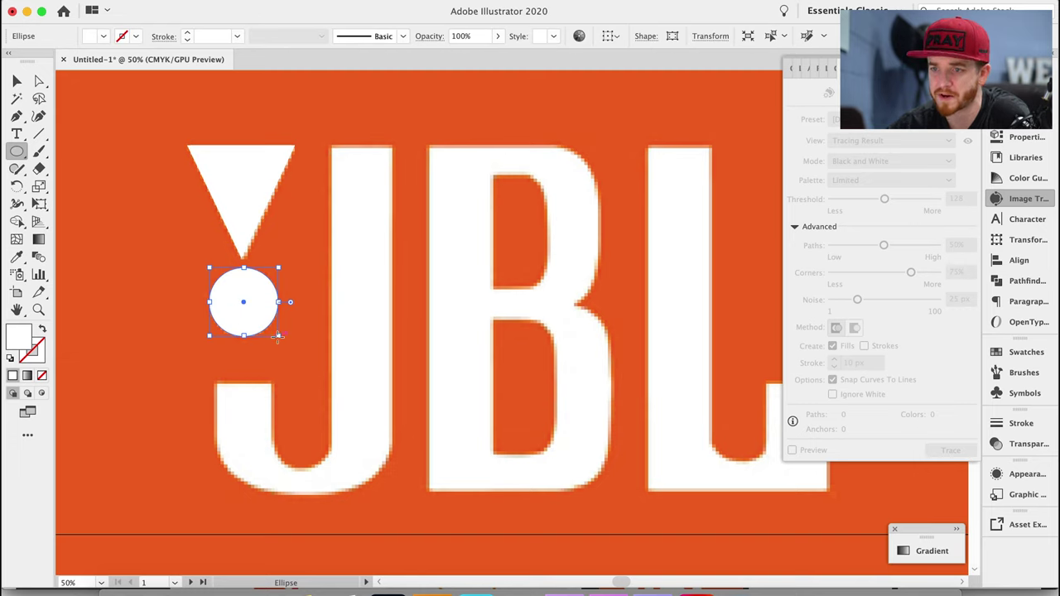
click(18, 118)
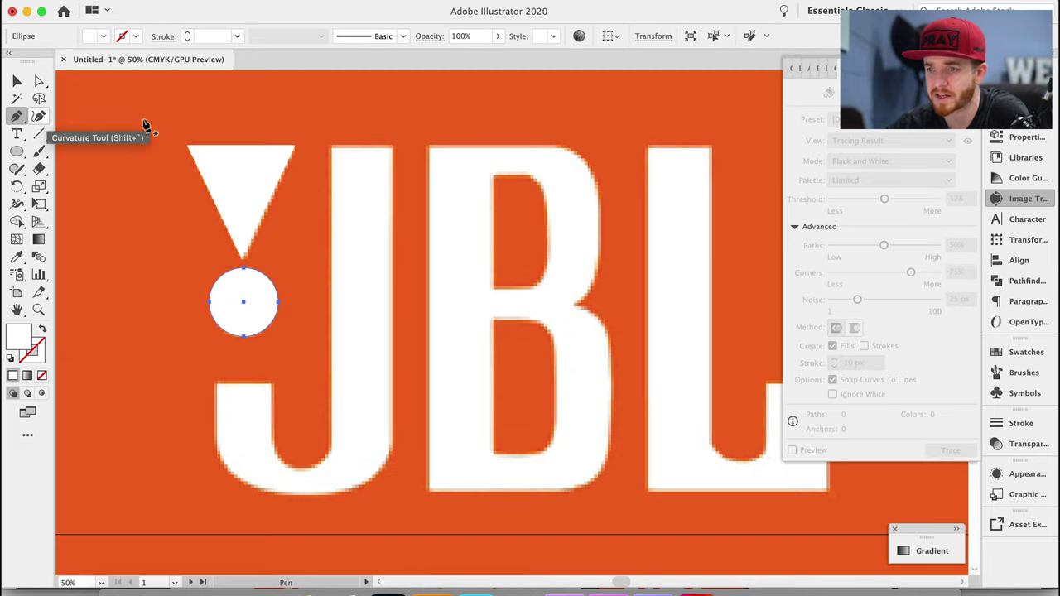
Trace the J's stem down and around the inner curve of its hook with the Pen tool.
click(330, 148)
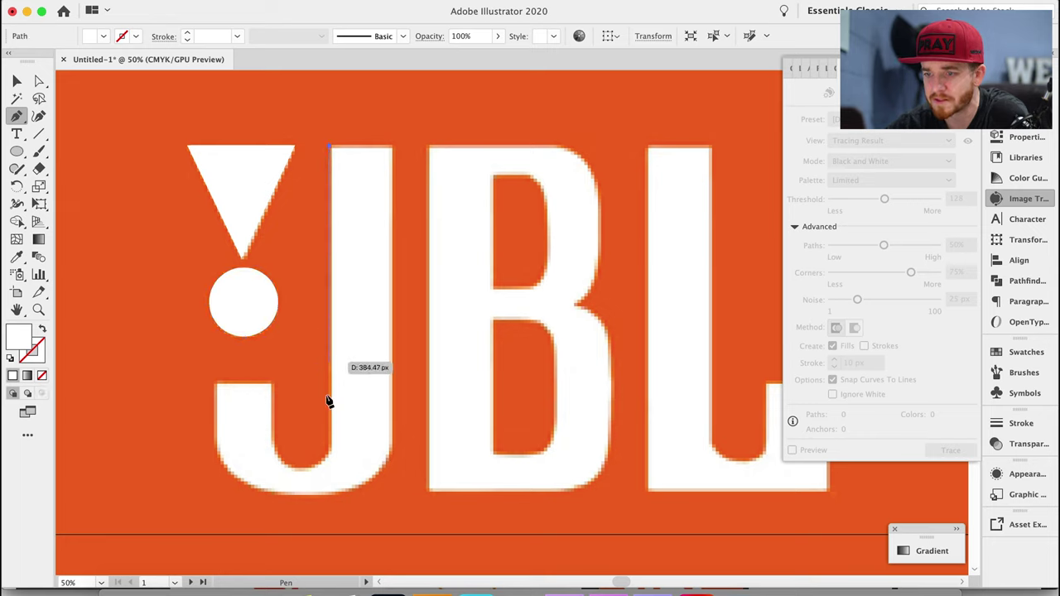
mouse_move(331, 445)
mouse_down()
mouse_move(304, 474)
mouse_move(279, 475)
mouse_move(277, 454)
mouse_up()
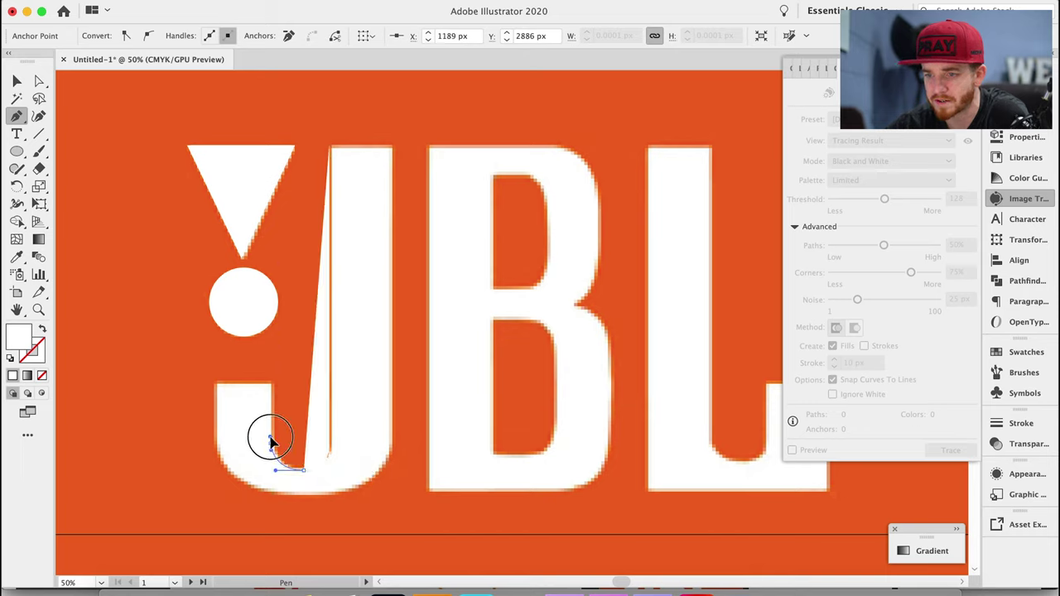
mouse_move(278, 454)
mouse_down()
mouse_move(274, 391)
mouse_move(276, 450)
mouse_up()
key(super+equal)
key(super+equal)
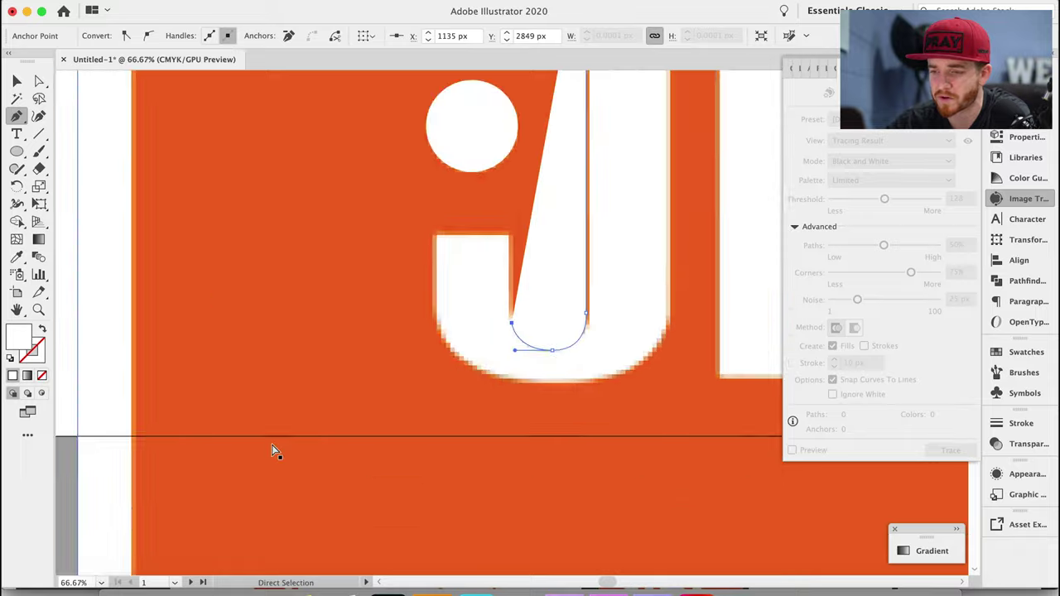
key(super+equal)
key(super+equal)
key(super+equal)
key(super+equal)
drag(276, 451, 500, 330)
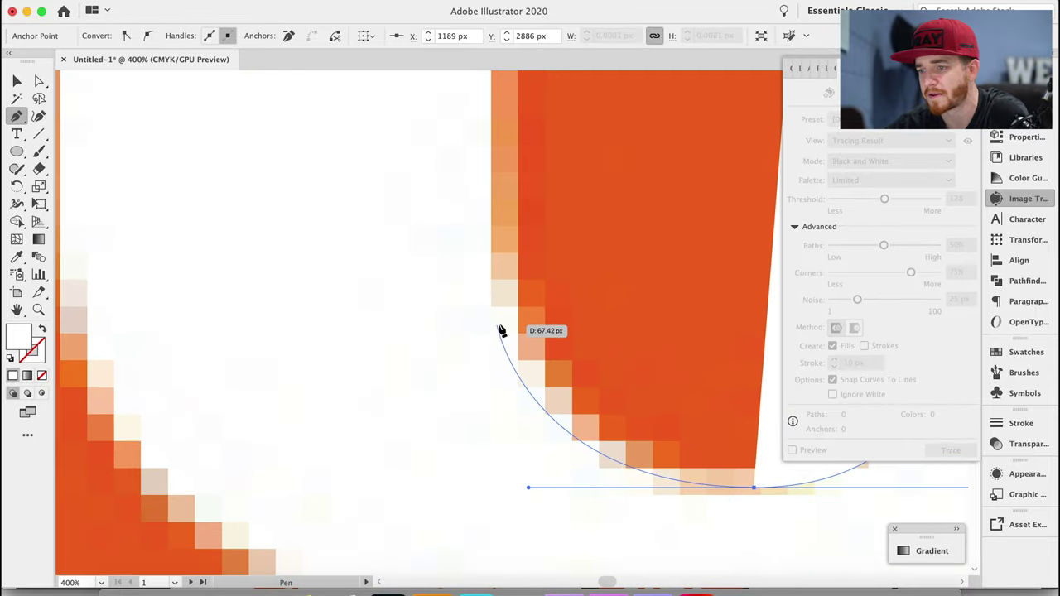
drag(500, 330, 491, 269)
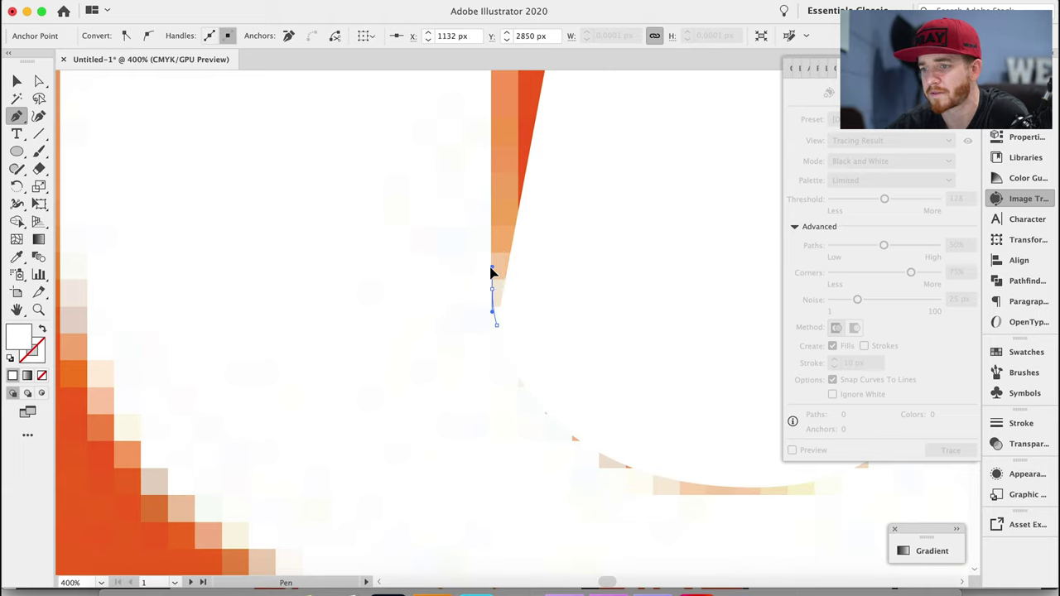
Continue the J path across the hook tip, down its outer edge and up to the stem's top-right.
scroll(491, 273, up, 5)
scroll(492, 273, up, 3)
scroll(493, 274, up, 5)
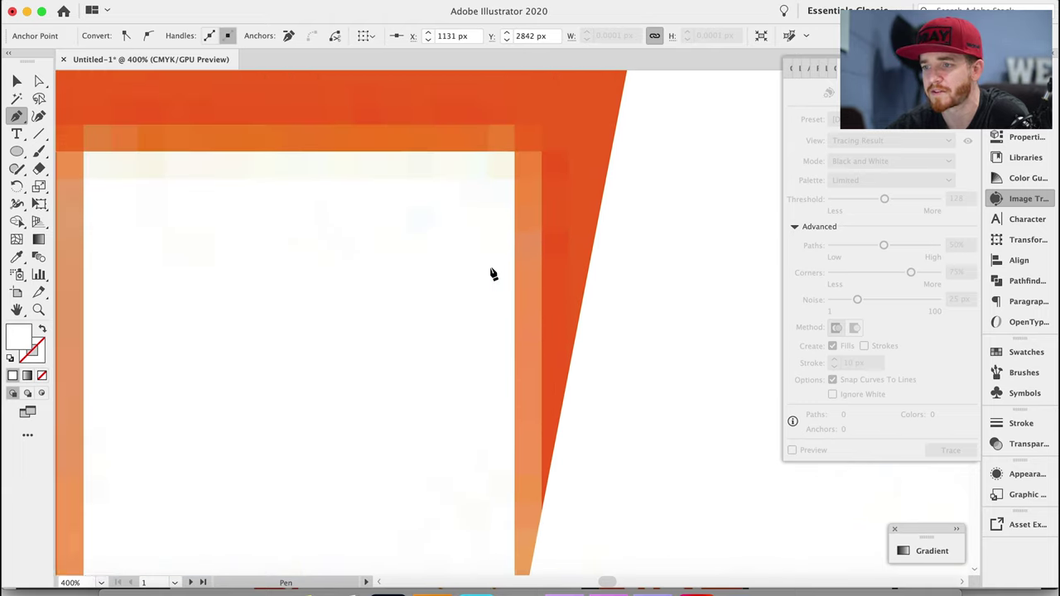
scroll(497, 265, up, 2)
drag(530, 179, 339, 168)
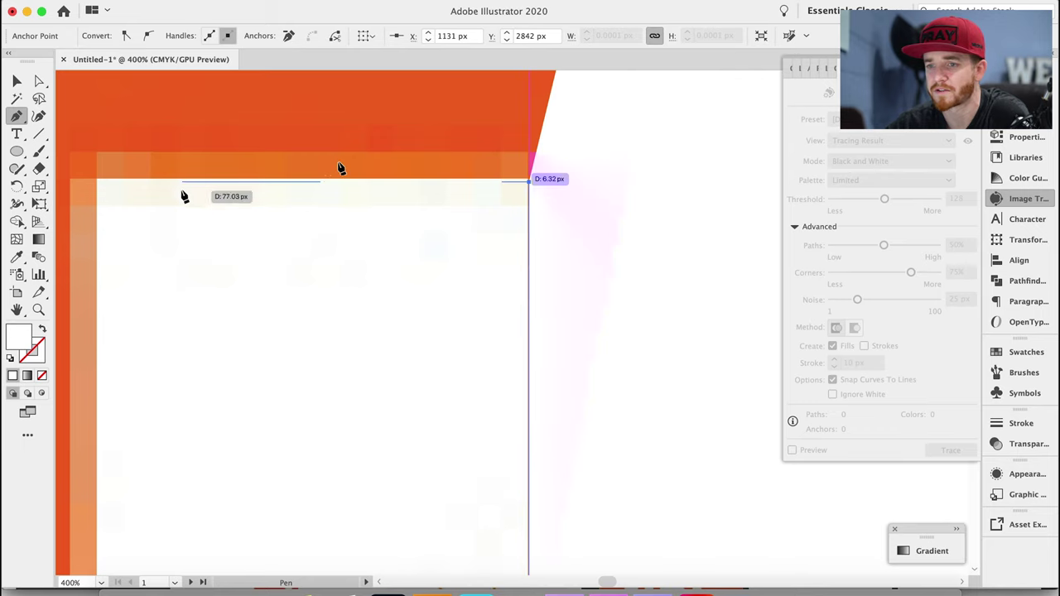
click(100, 185)
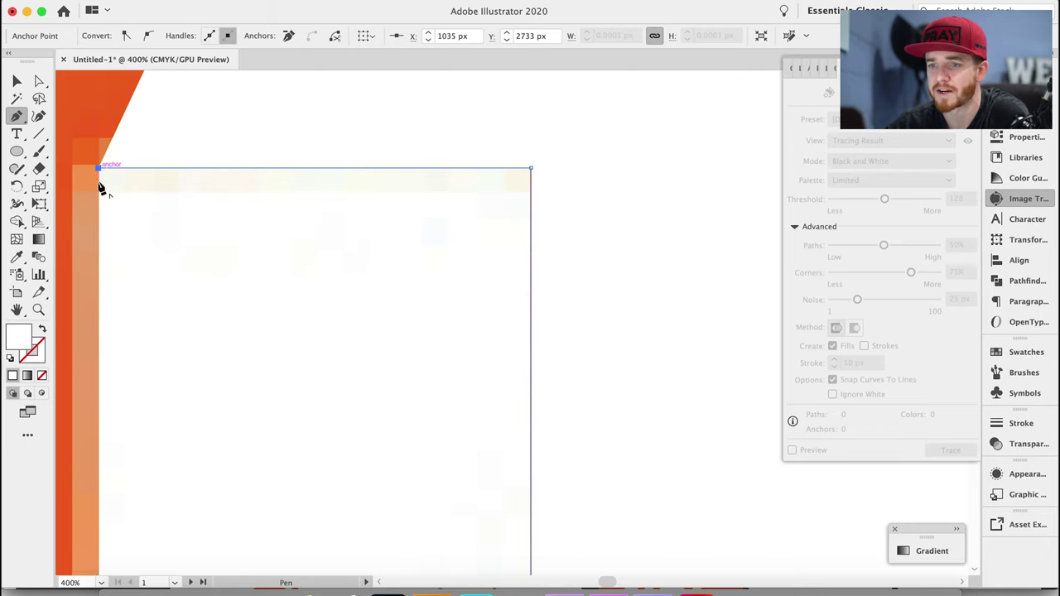
scroll(100, 185, down, 2)
scroll(100, 185, down, 5)
click(106, 318)
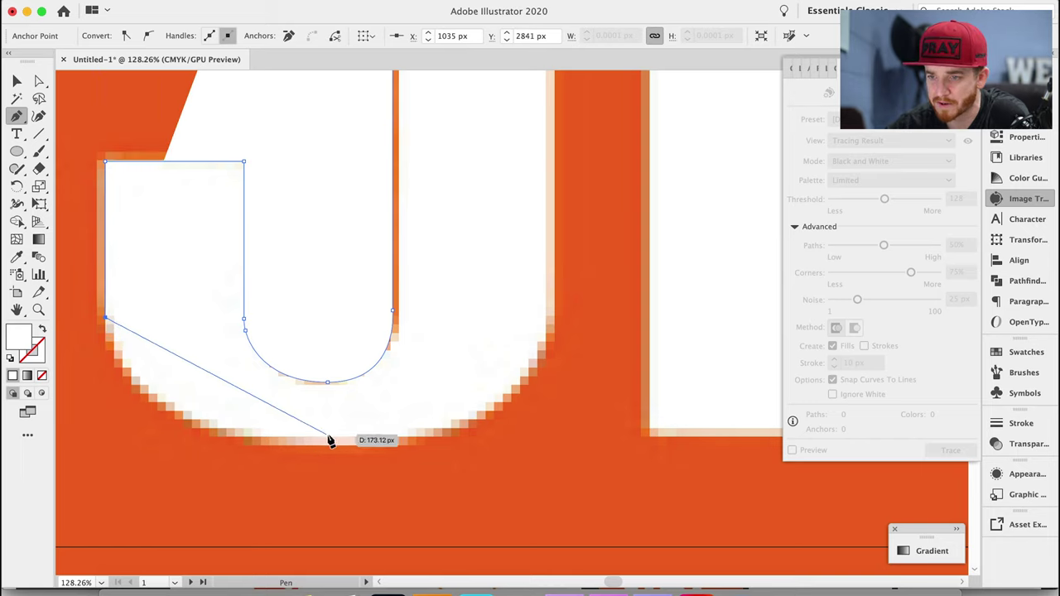
mouse_move(328, 437)
mouse_down()
mouse_move(445, 429)
mouse_move(551, 395)
mouse_up()
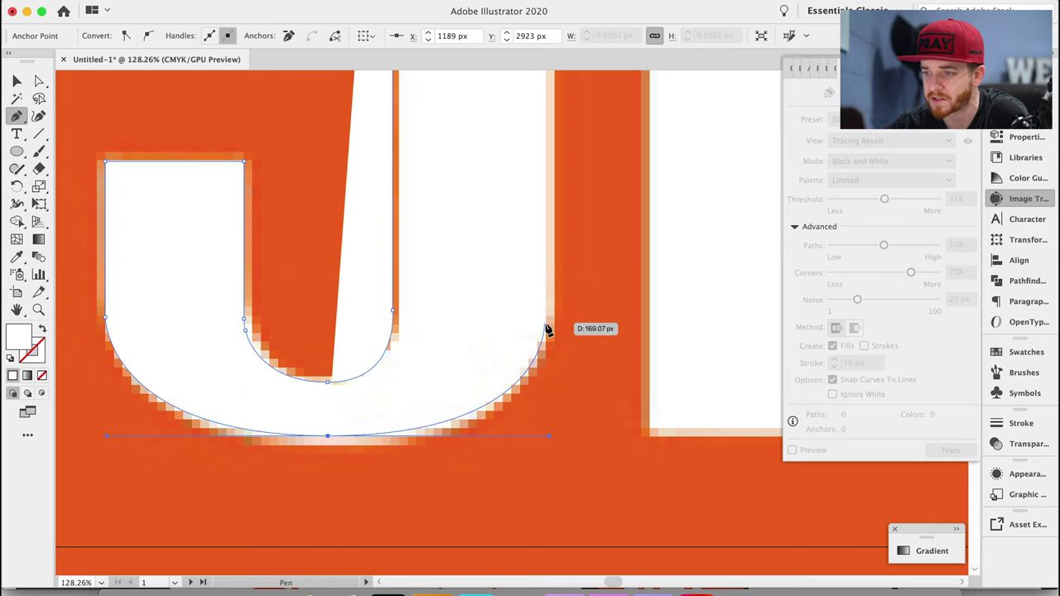
scroll(547, 330, up, 5)
scroll(547, 329, up, 4)
scroll(522, 213, up, 1)
scroll(520, 209, up, 3)
scroll(521, 208, up, 2)
scroll(530, 194, up, 2)
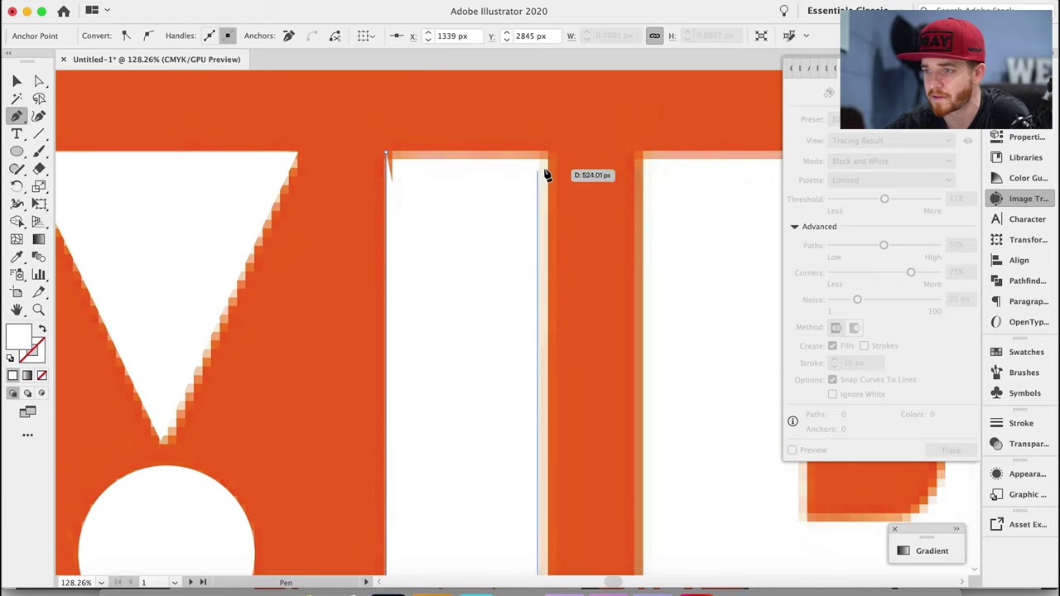
click(543, 154)
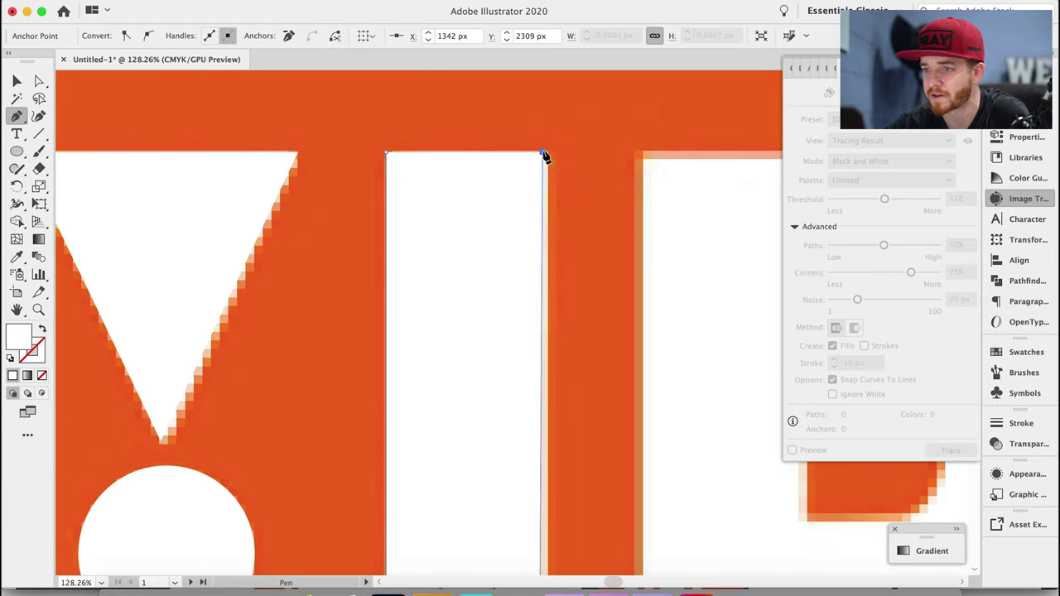
Close the J path at its starting point, checking it in Outline view.
key(ctrl+y)
click(386, 152)
key(ctrl+minus)
key(ctrl+minus)
key(ctrl+minus)
scroll(389, 157, down, 3)
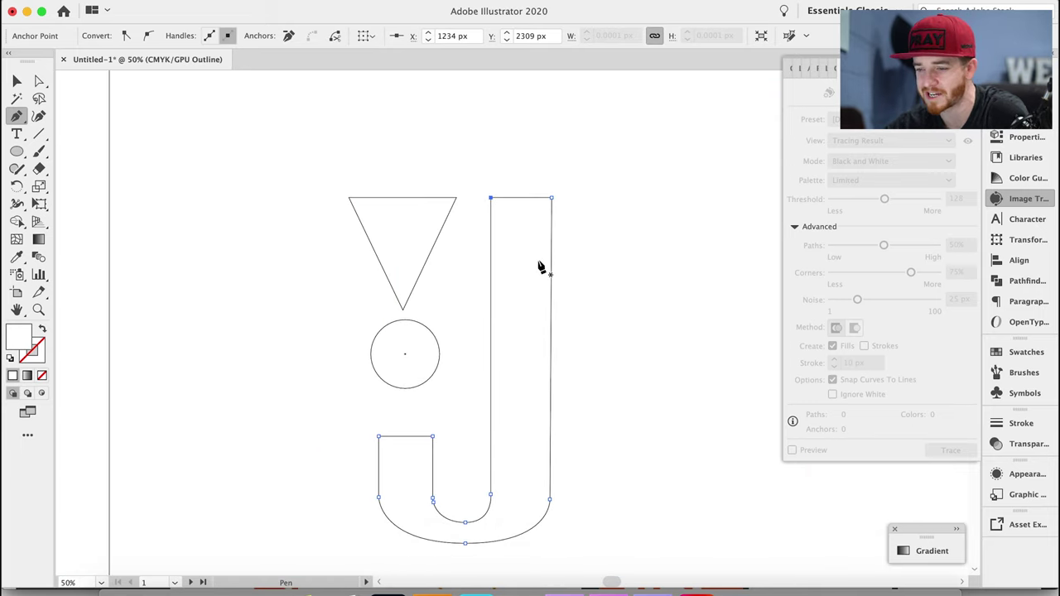
key(ctrl+y)
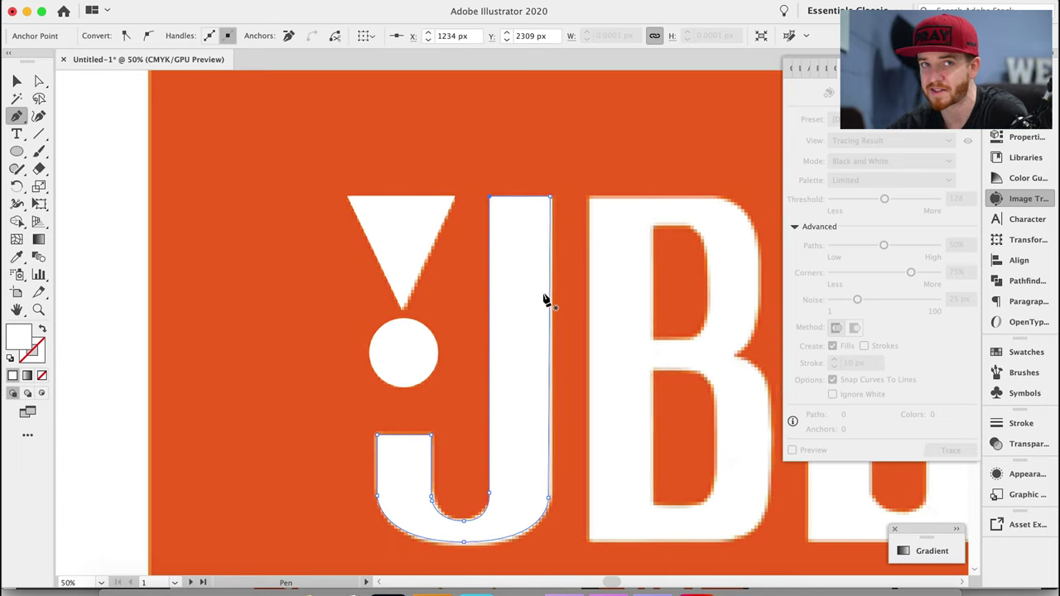
scroll(545, 300, right, 3)
scroll(545, 300, right, 2)
Trace the B's left side, bottom edge and lower-right curve, removing the fill to see beneath.
click(488, 201)
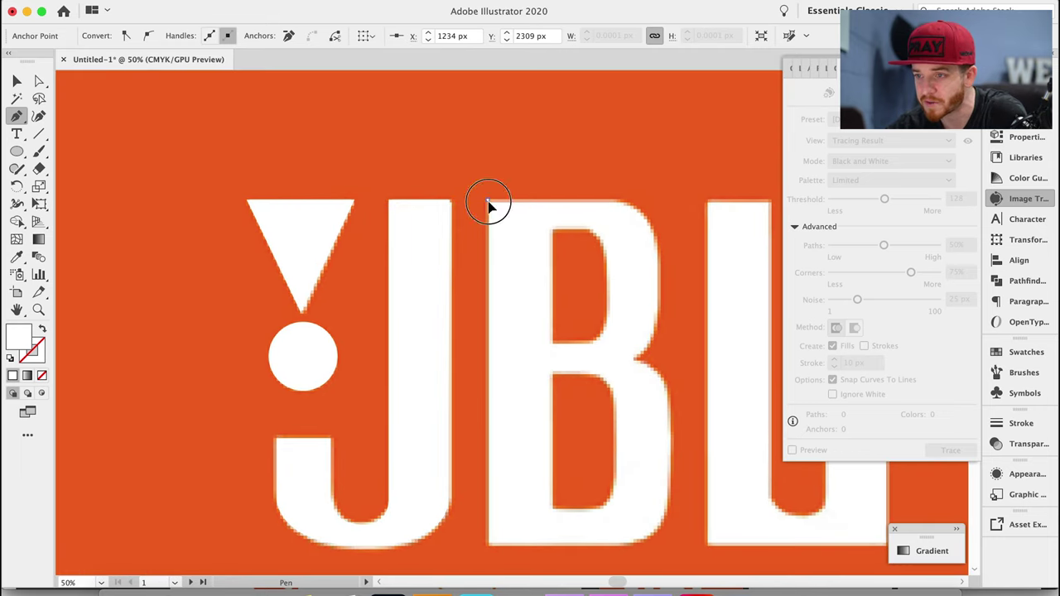
click(489, 545)
click(623, 546)
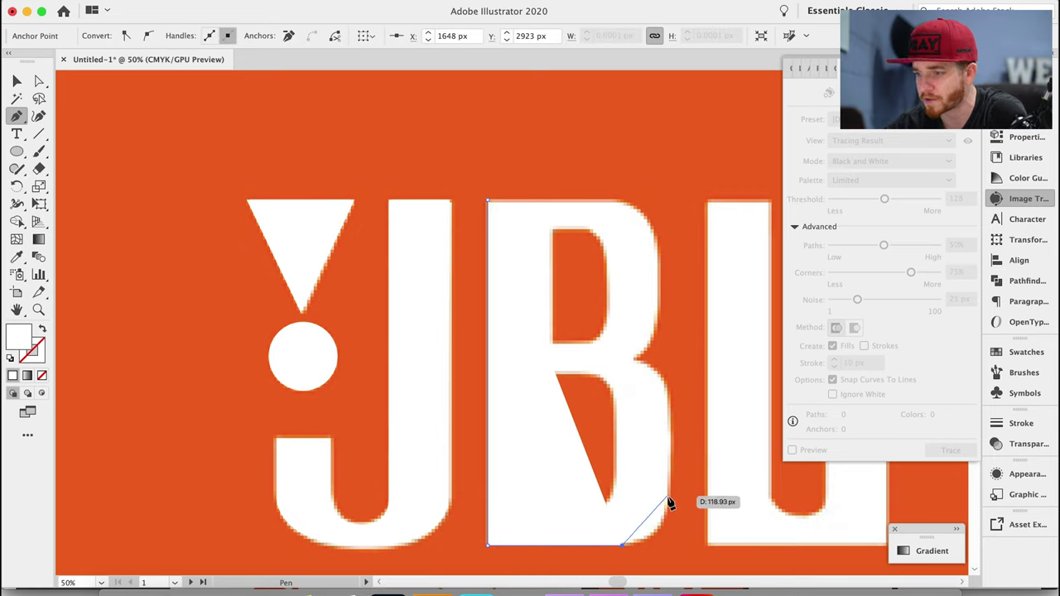
drag(668, 498, 669, 451)
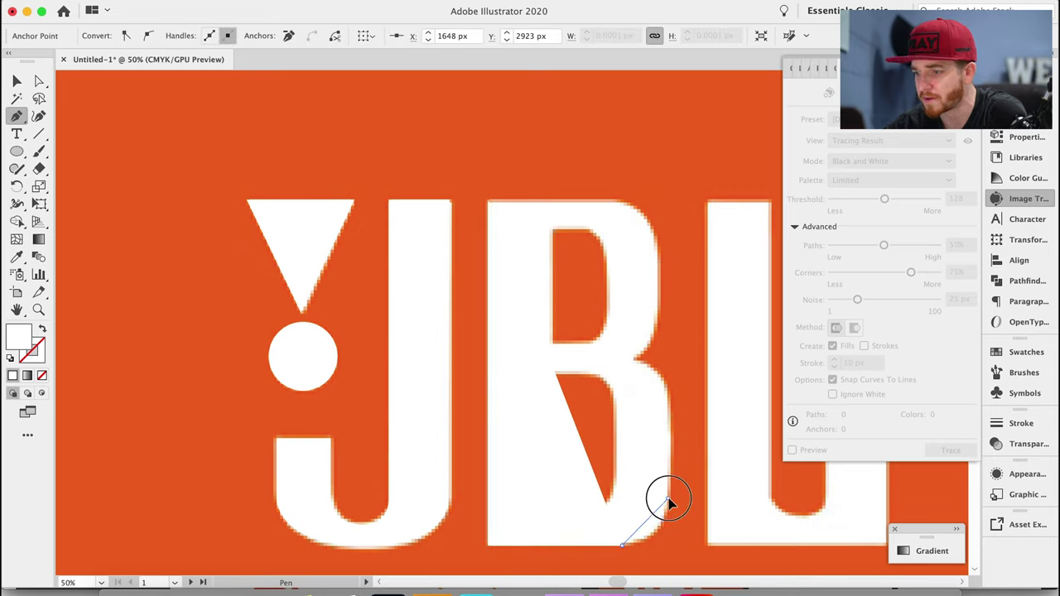
click(669, 451)
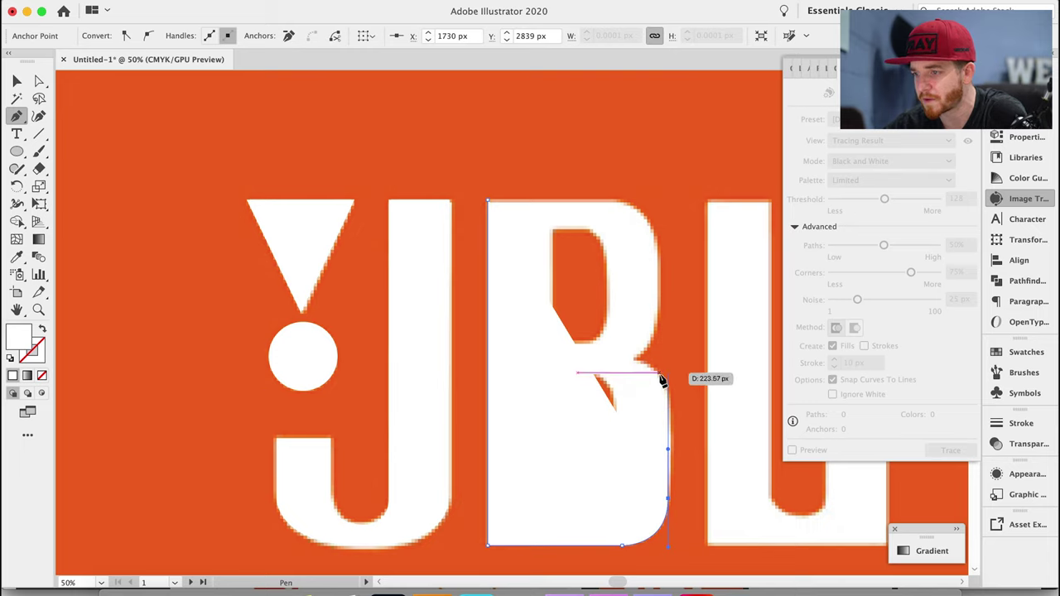
click(668, 394)
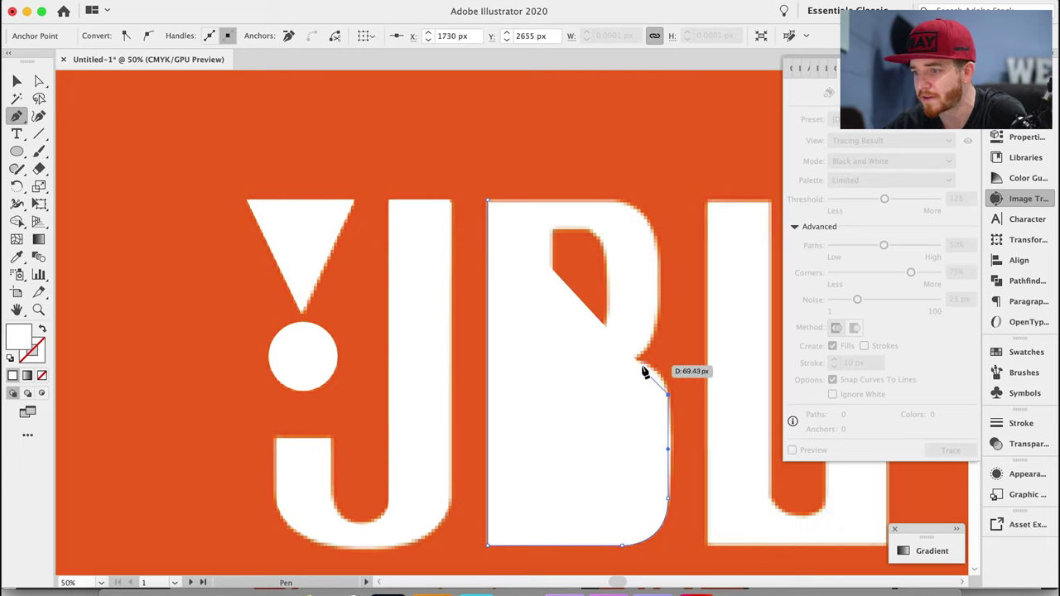
click(42, 330)
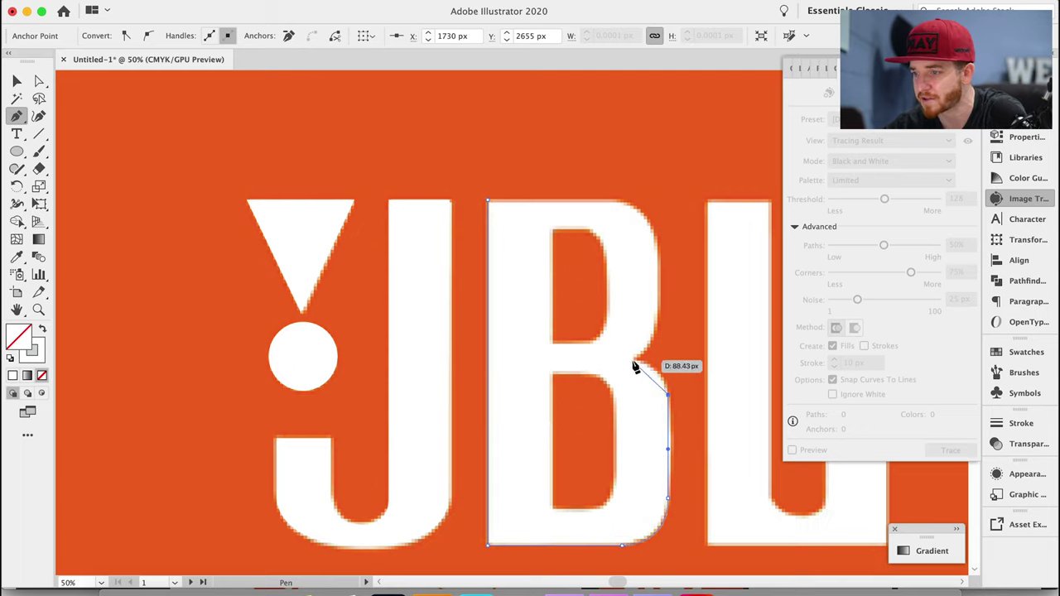
Curve the B path through its middle notch and rounded top-right, closing it at the start.
drag(634, 361, 610, 362)
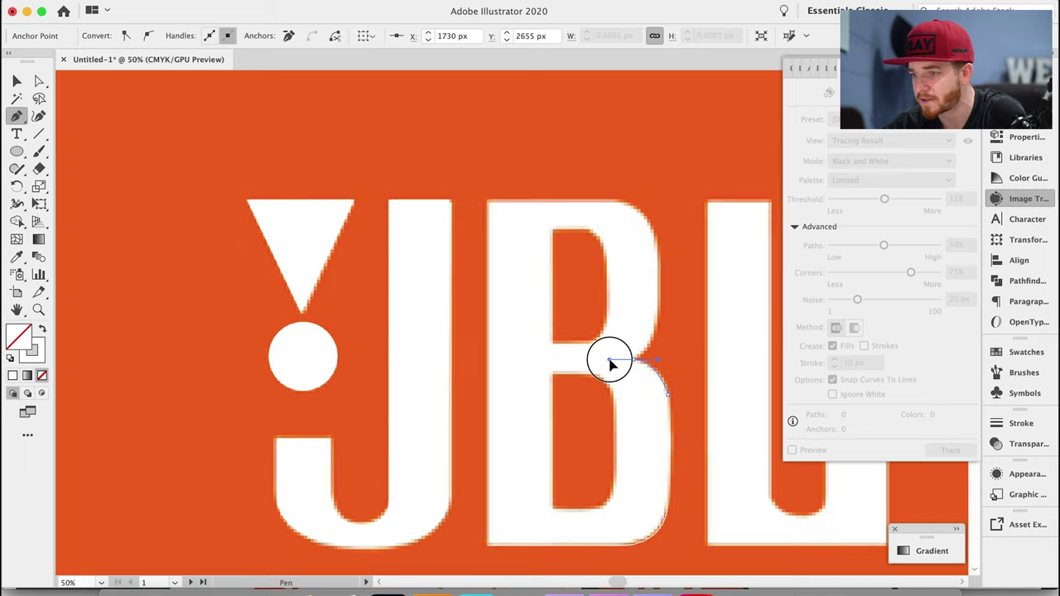
drag(608, 364, 646, 357)
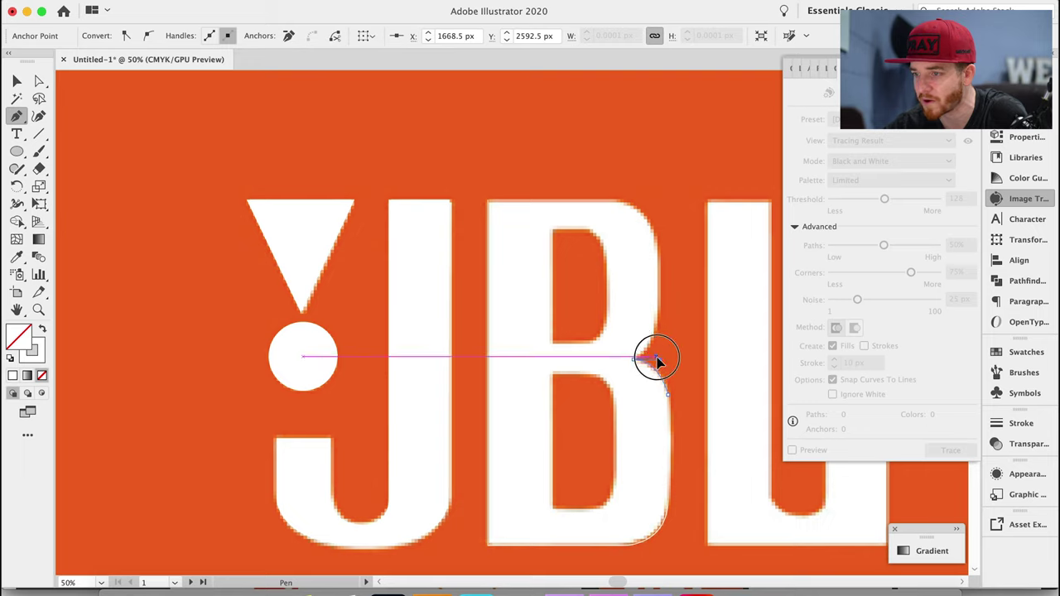
mouse_move(646, 358)
mouse_down()
mouse_move(660, 364)
mouse_move(660, 296)
mouse_up()
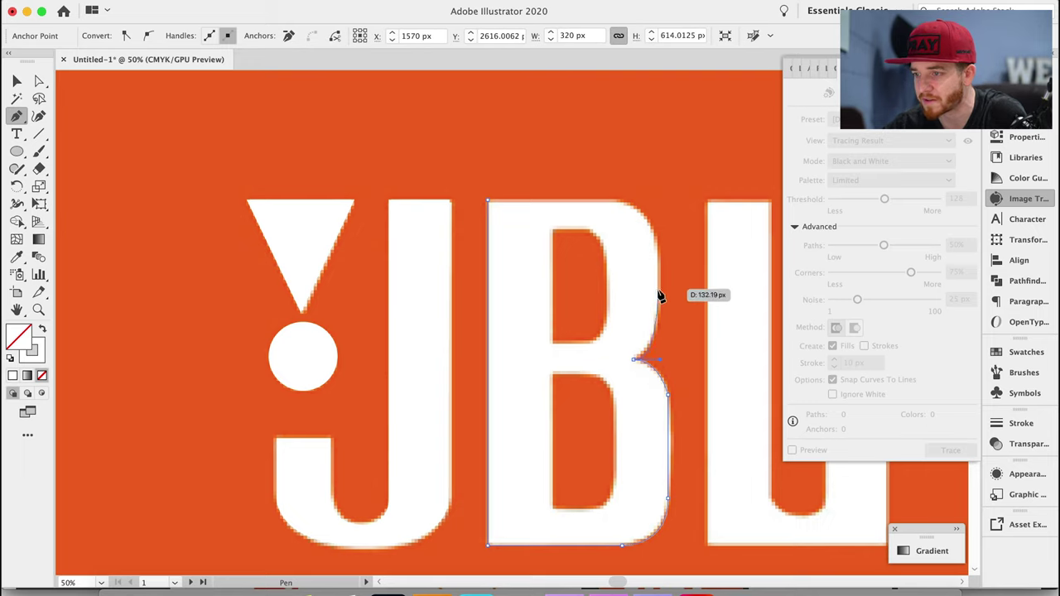
drag(660, 296, 660, 318)
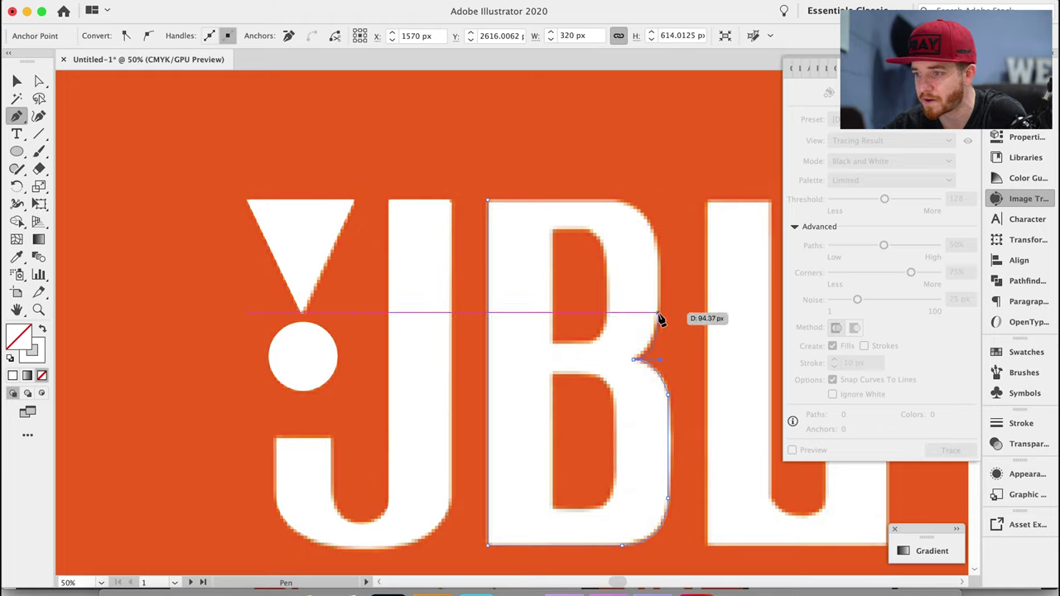
drag(660, 318, 647, 357)
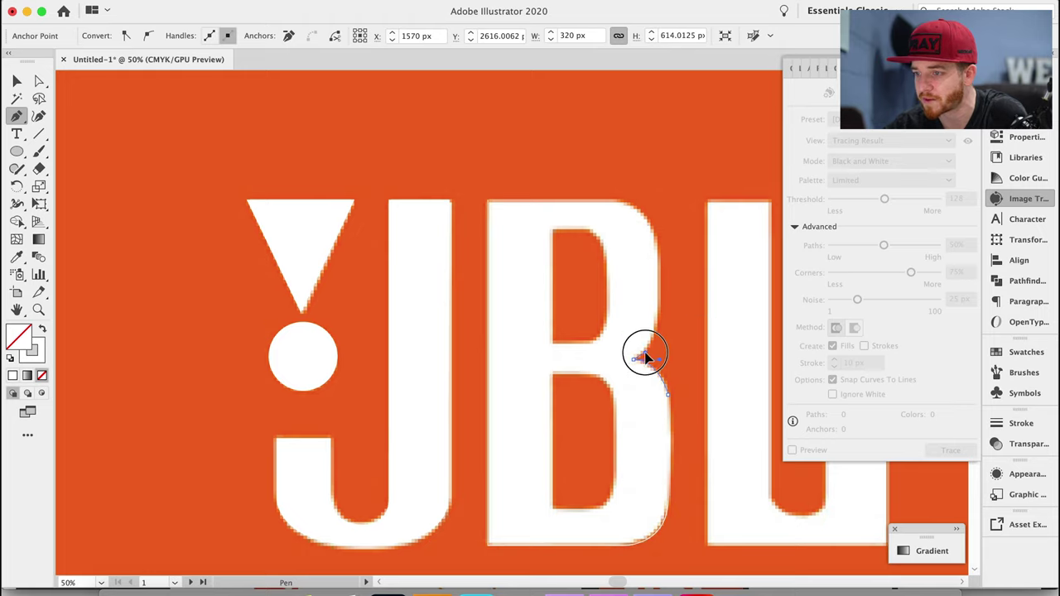
drag(647, 358, 658, 308)
click(656, 294)
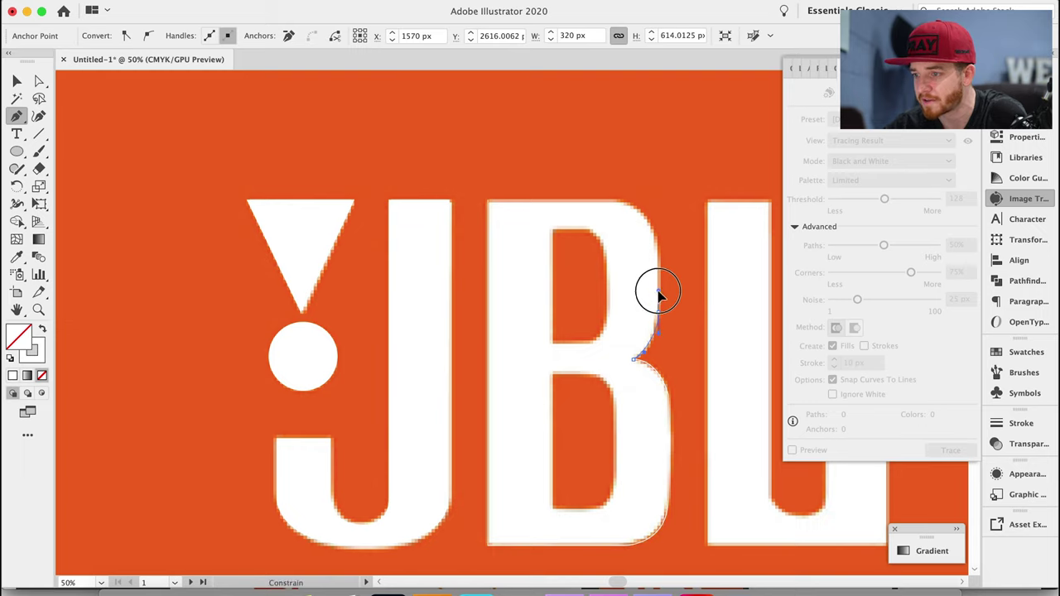
drag(659, 292, 660, 255)
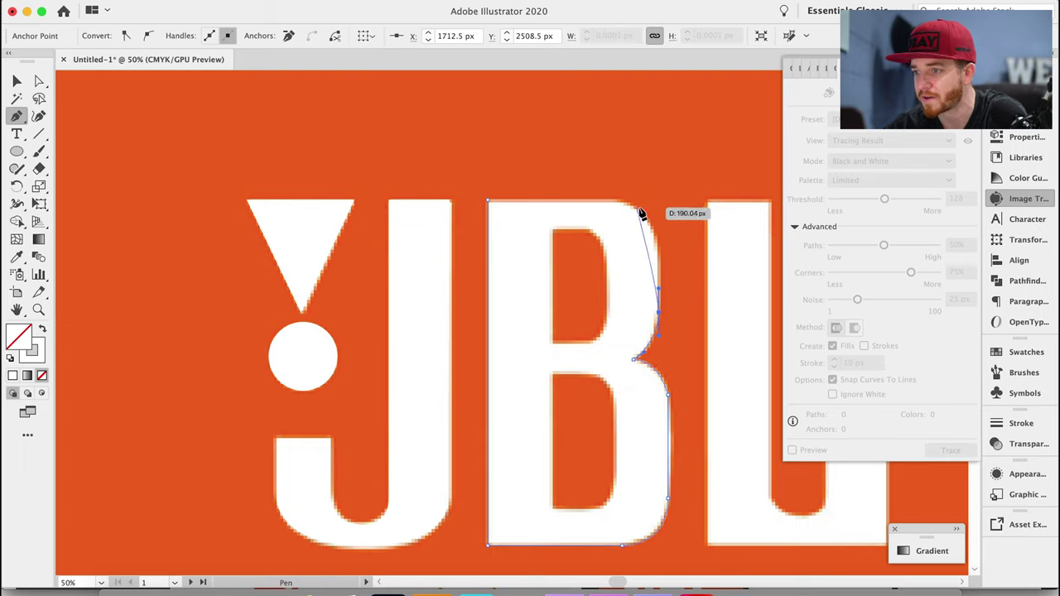
click(658, 247)
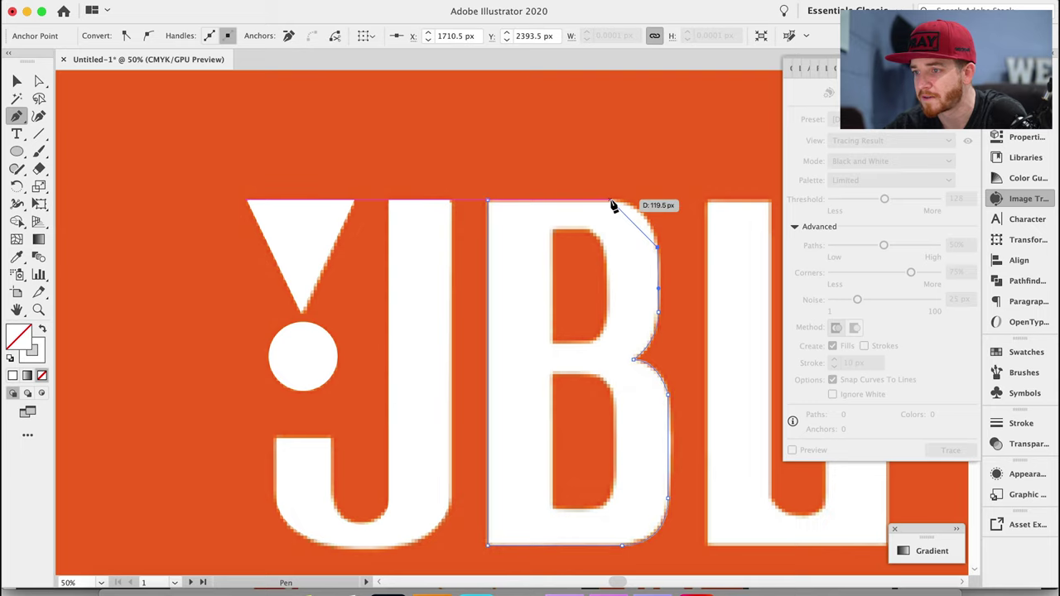
drag(614, 201, 571, 201)
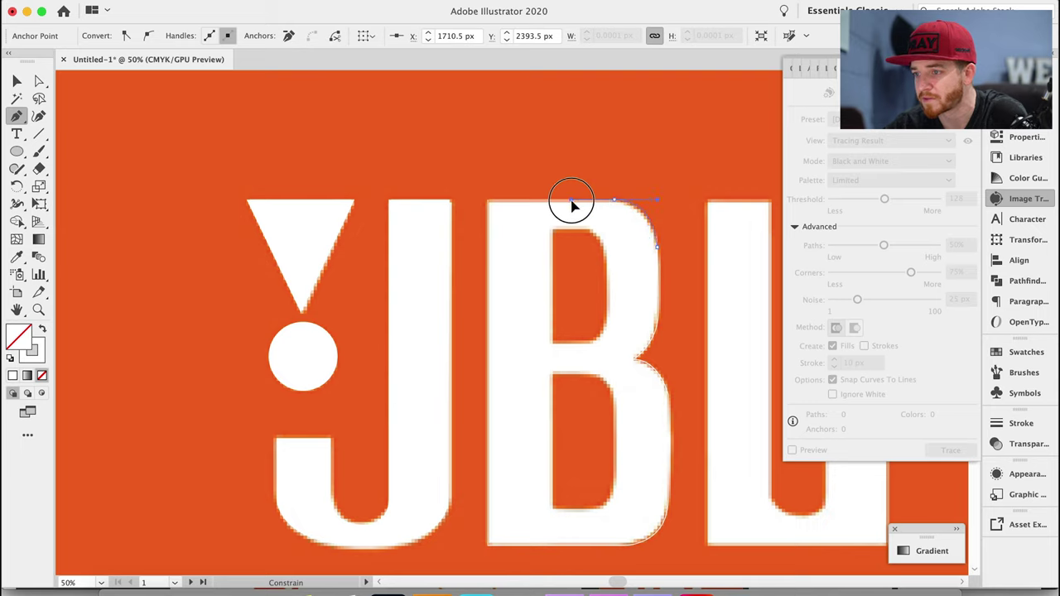
click(491, 205)
Trace the B's upper hole as a closed path with a curved right side.
click(551, 230)
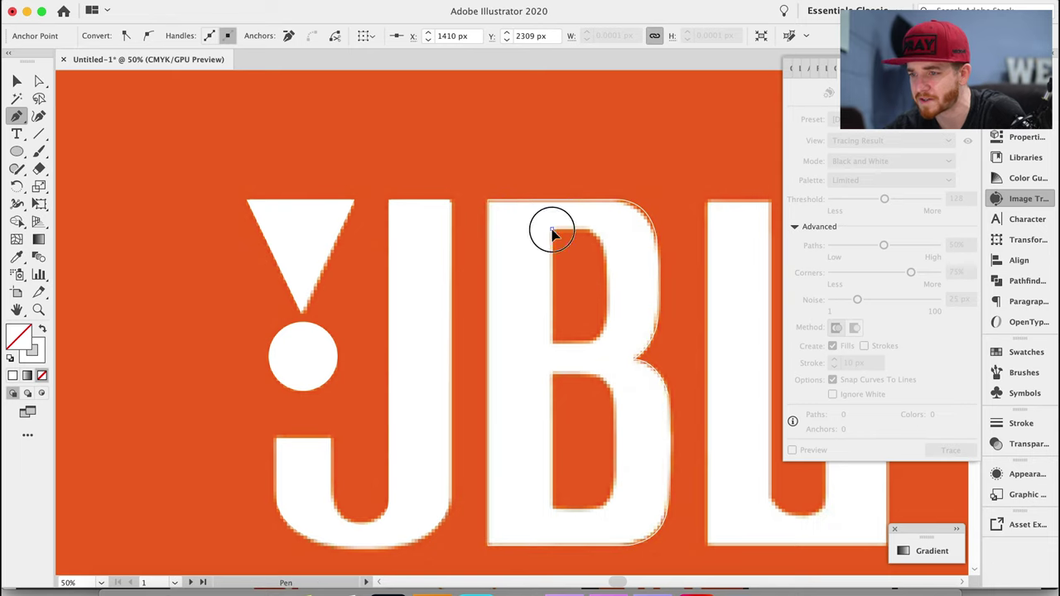
click(553, 342)
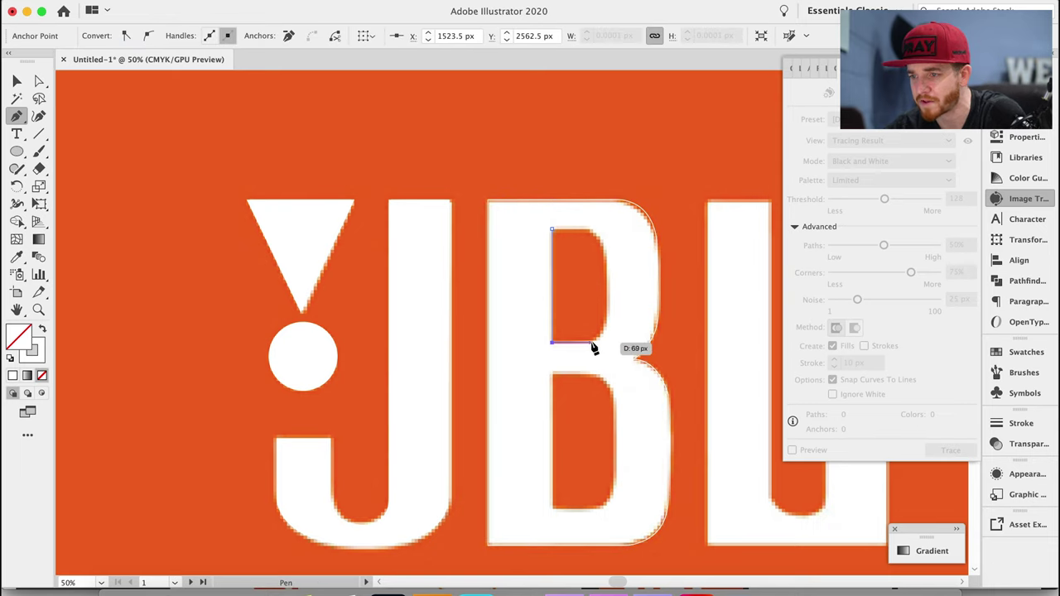
click(592, 342)
drag(609, 308, 602, 250)
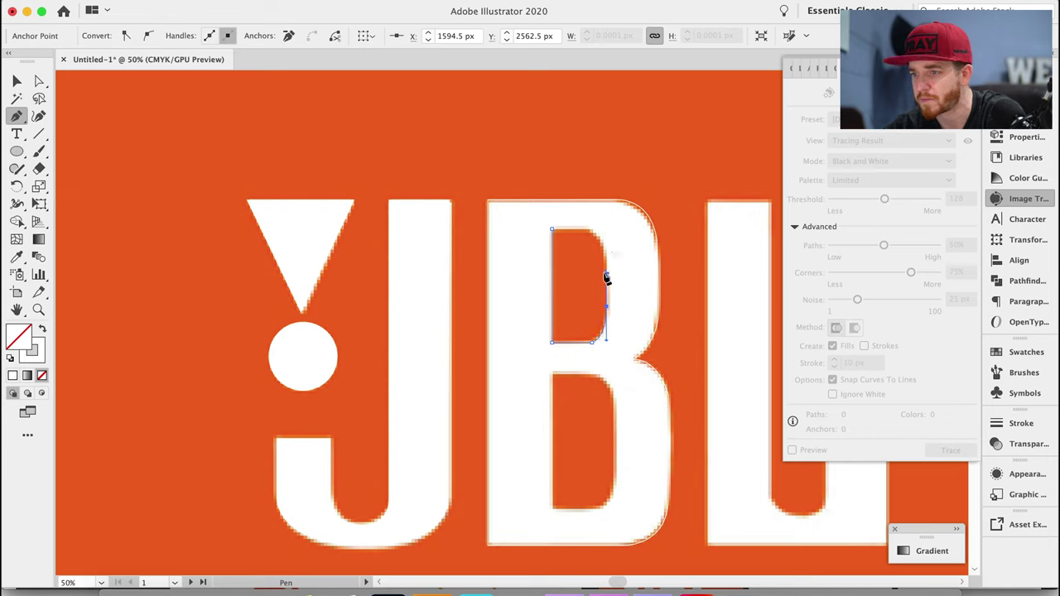
mouse_move(608, 257)
mouse_down()
mouse_move(584, 234)
mouse_move(569, 235)
mouse_up()
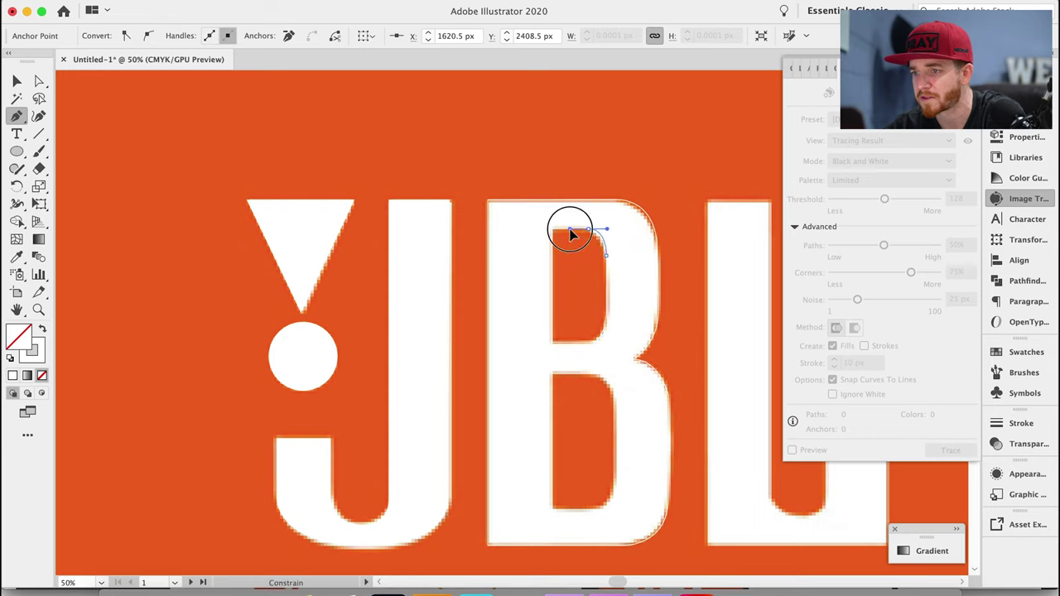
click(552, 229)
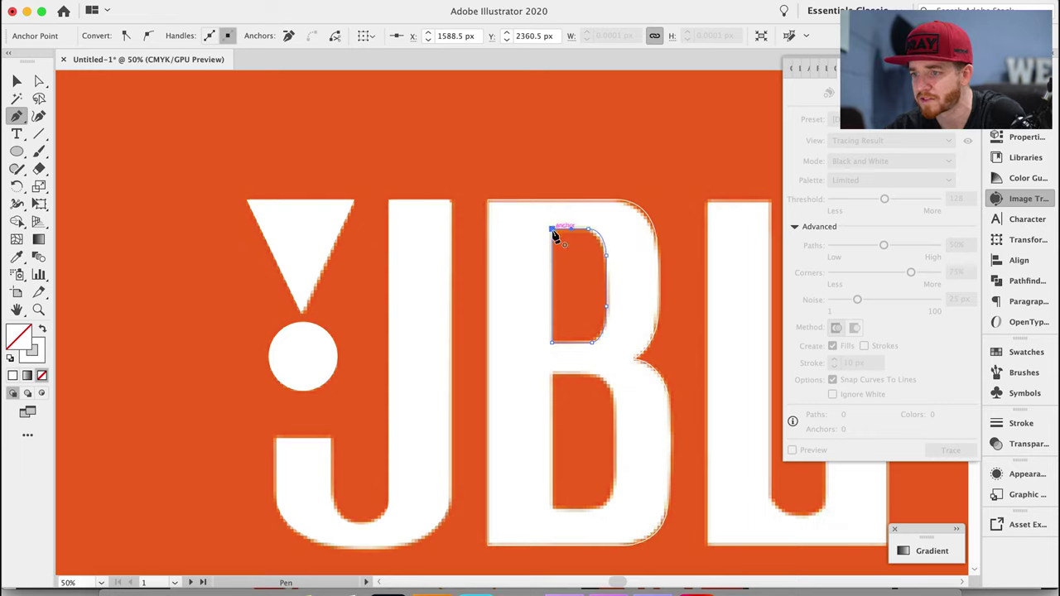
Duplicate the upper hole shape down and resize the copy to fit the lower hole.
key(v)
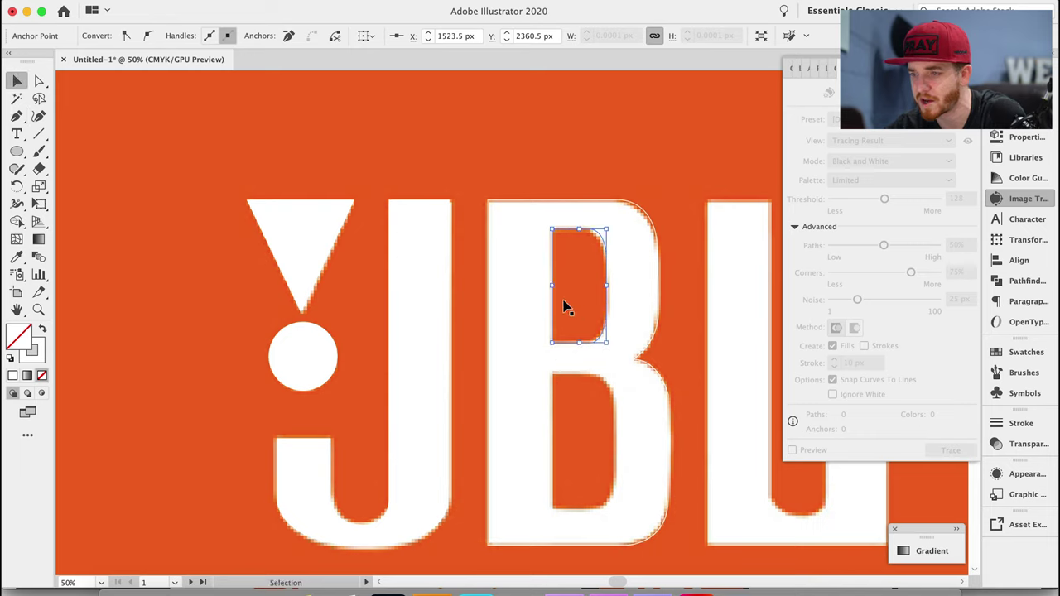
drag(555, 314, 554, 457)
drag(607, 487, 617, 509)
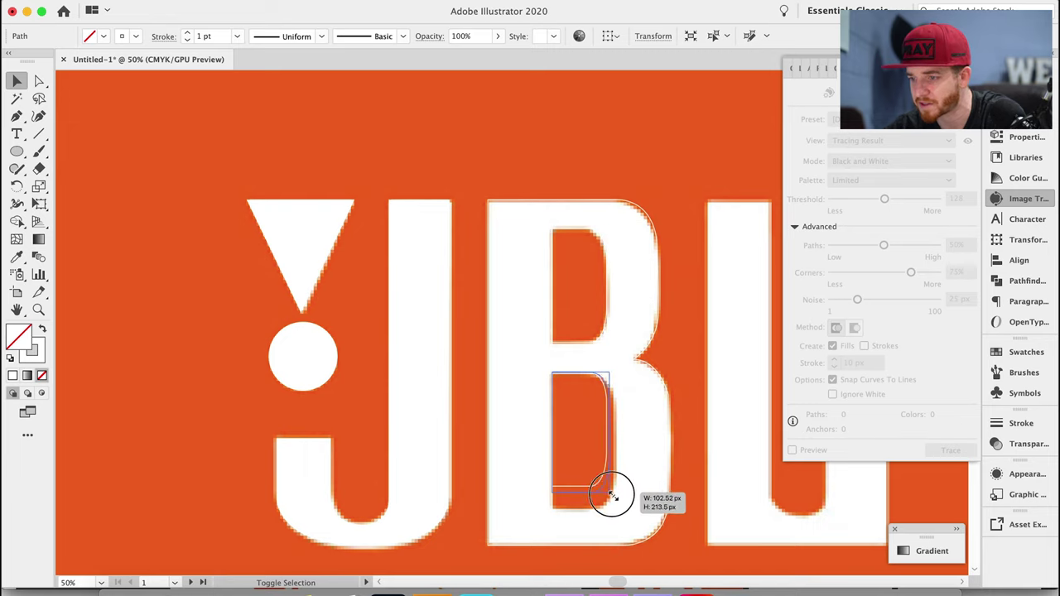
drag(617, 441, 616, 447)
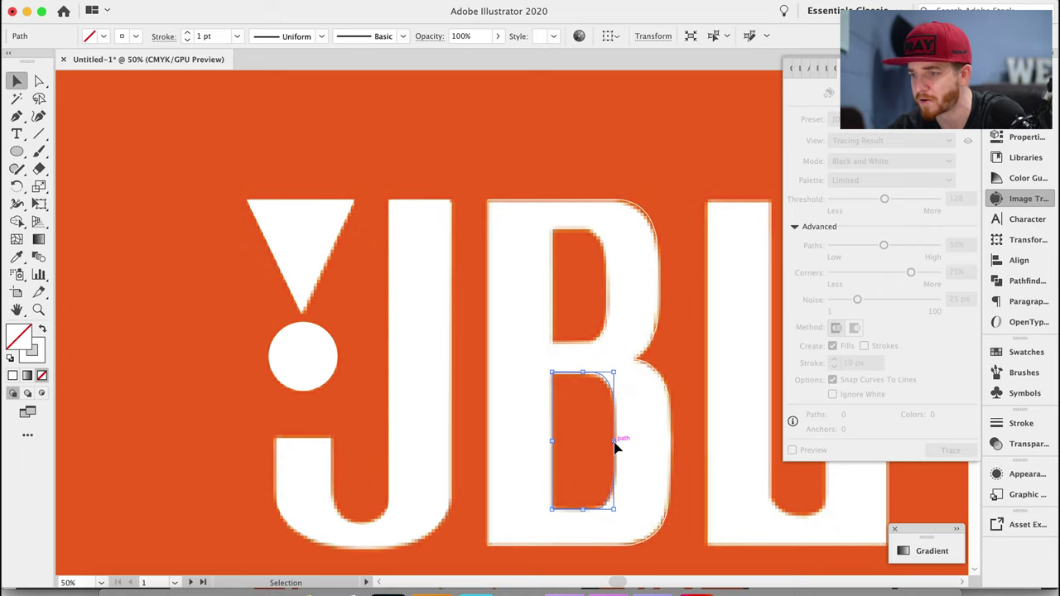
scroll(615, 444, right, 5)
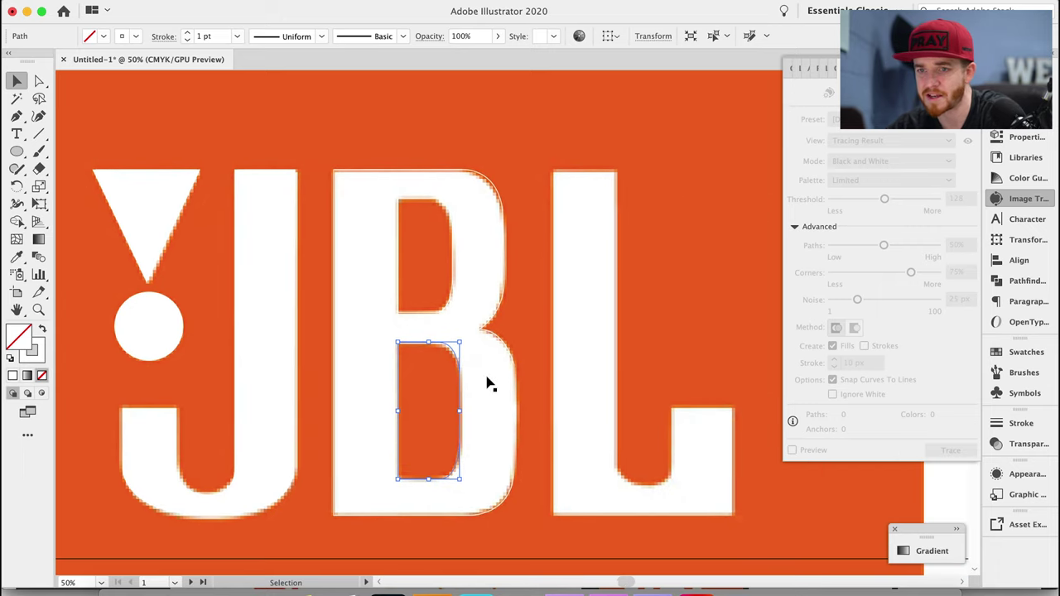
click(18, 134)
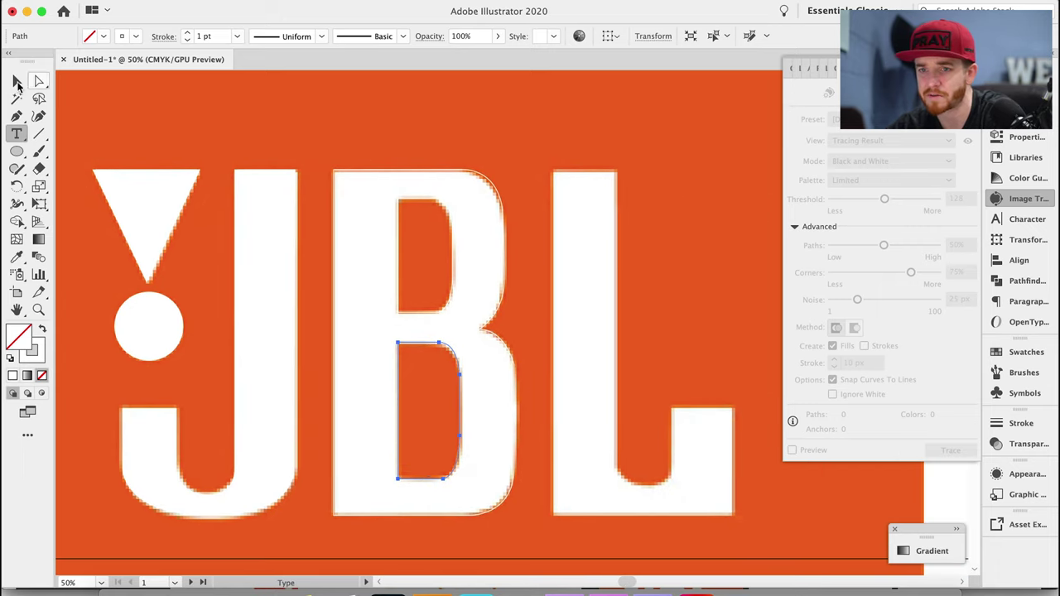
Pen-trace the L's stem and foot corners with a curved inner bottom corner, closing the outline.
click(17, 117)
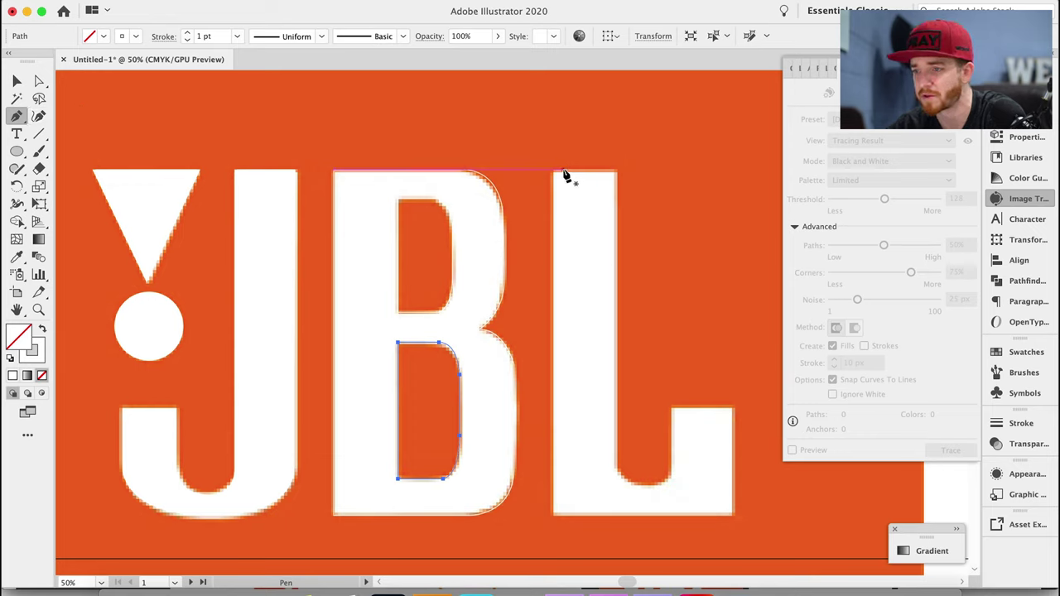
click(554, 173)
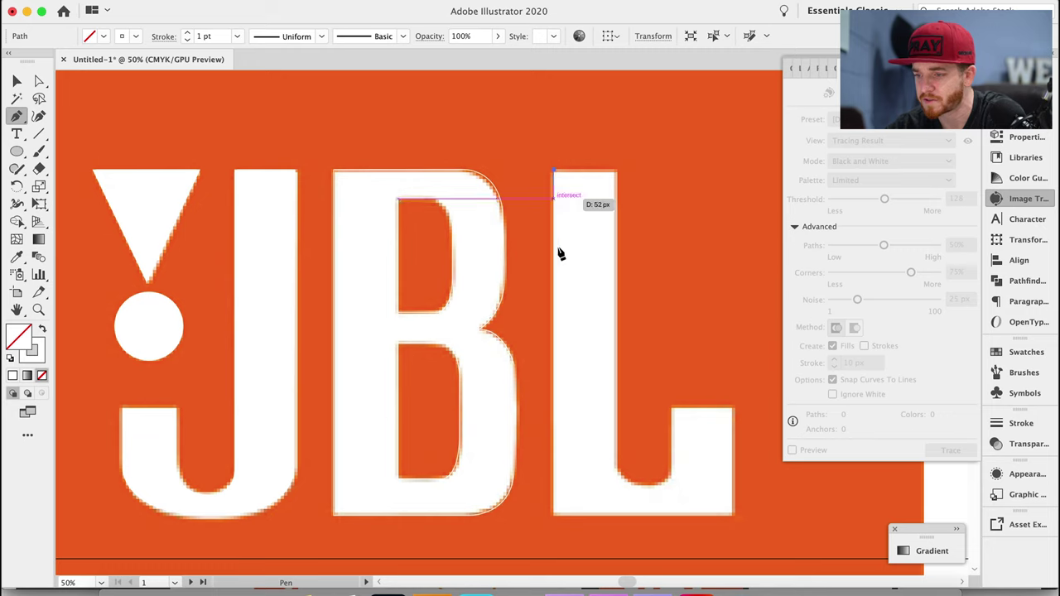
click(554, 515)
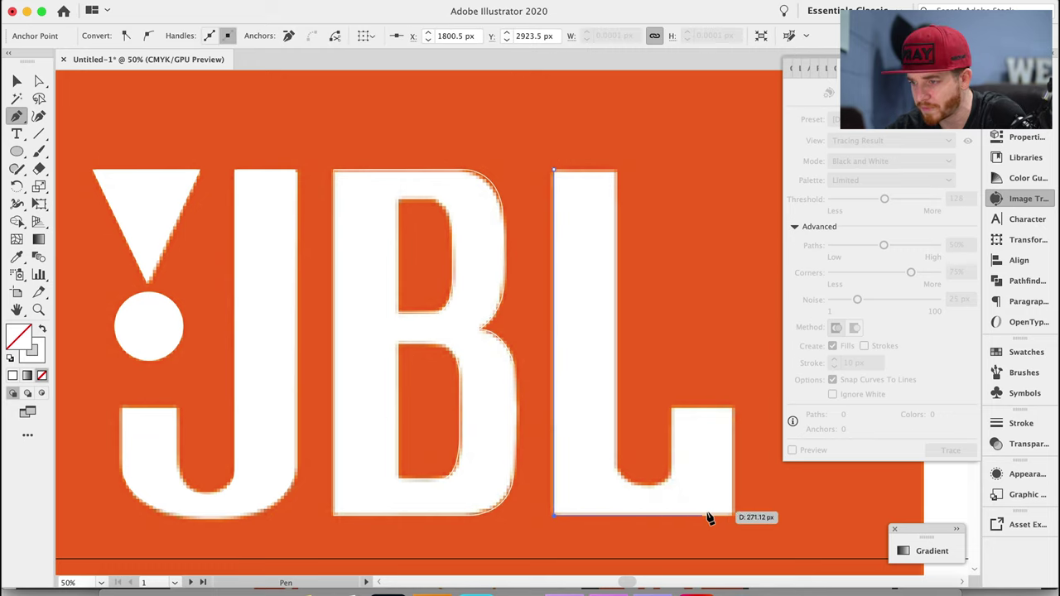
click(733, 515)
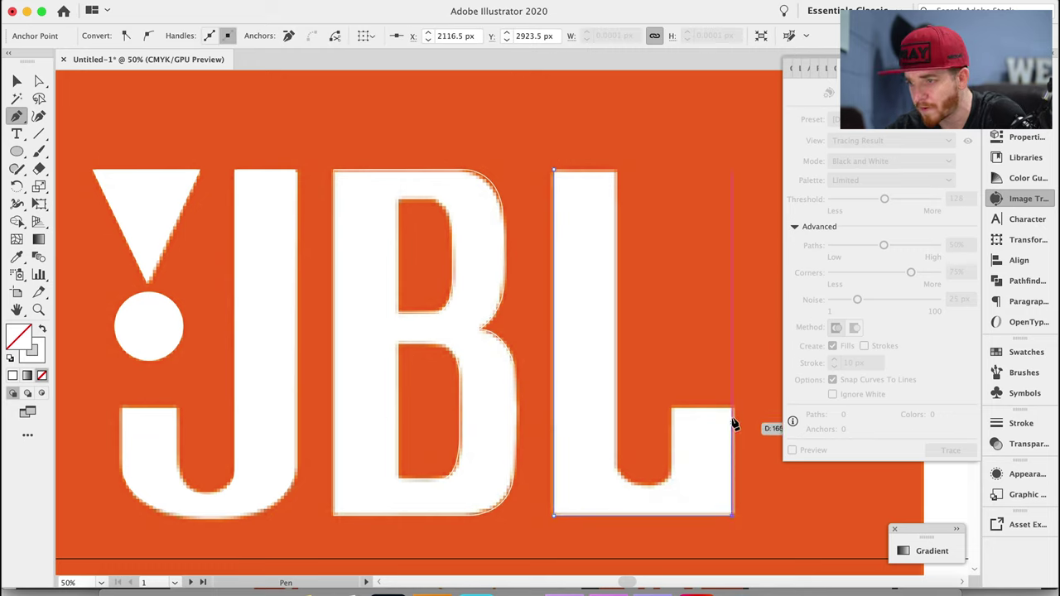
click(733, 408)
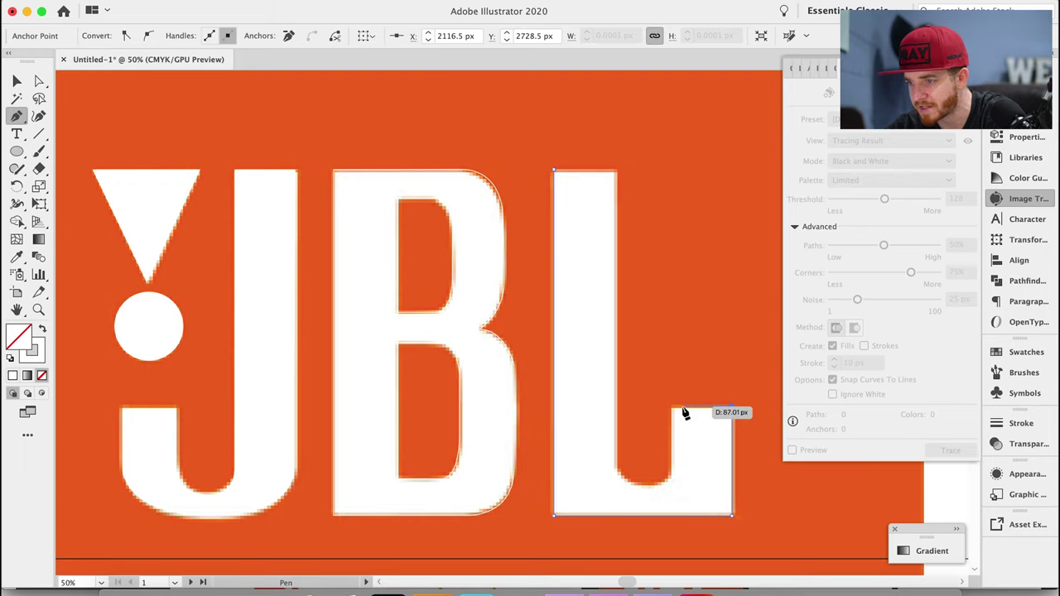
click(671, 408)
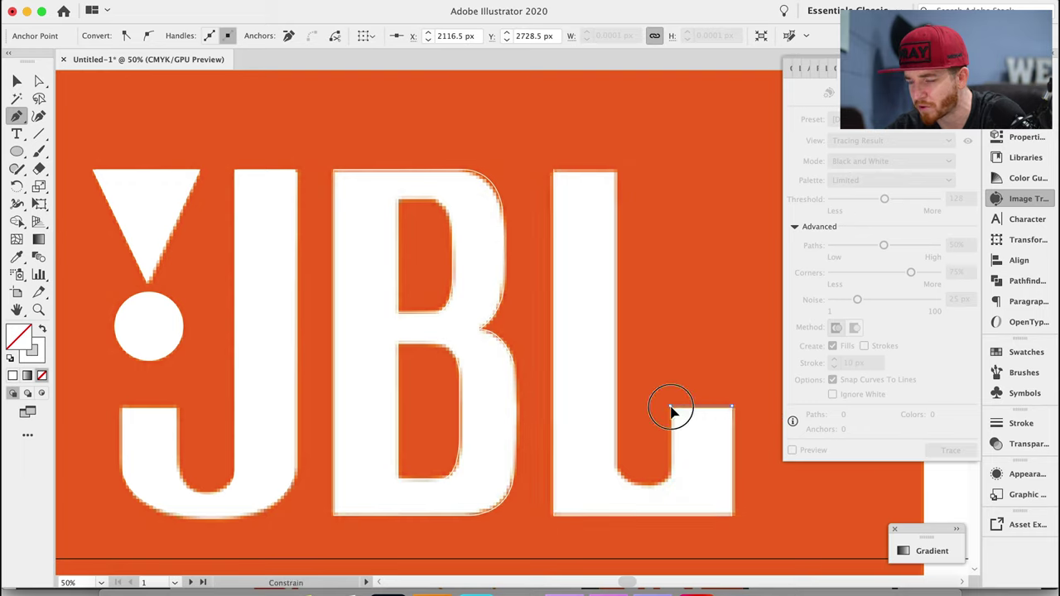
click(671, 472)
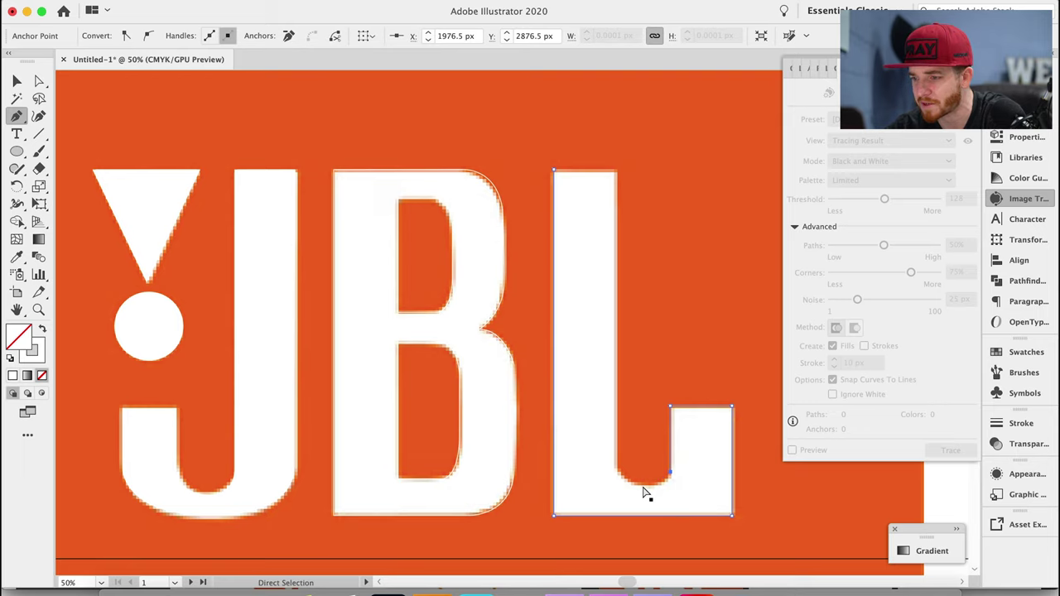
mouse_move(649, 490)
mouse_down()
mouse_move(627, 487)
mouse_move(613, 467)
mouse_up()
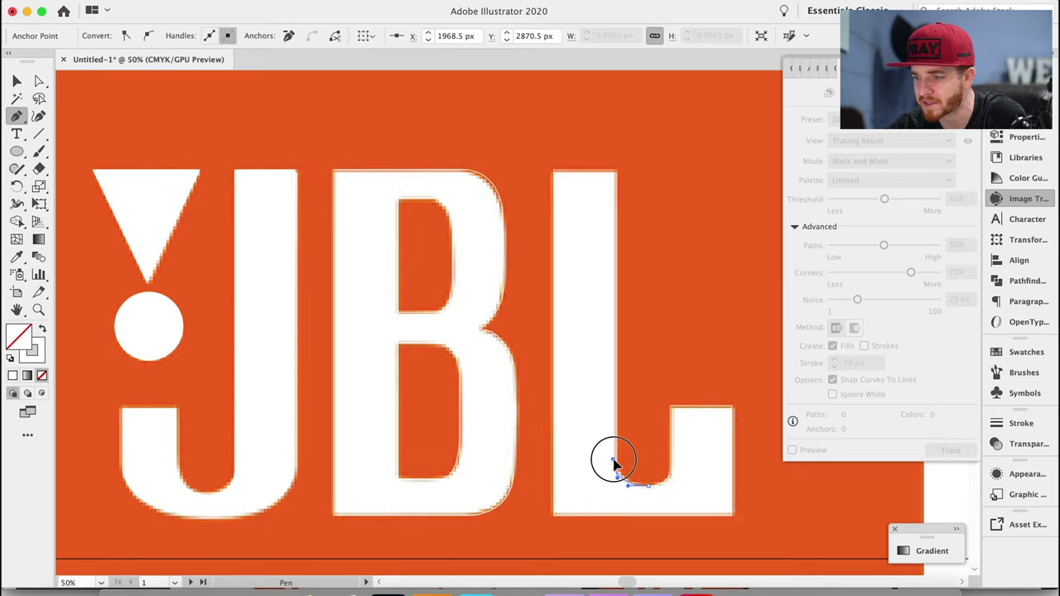
drag(613, 466, 615, 465)
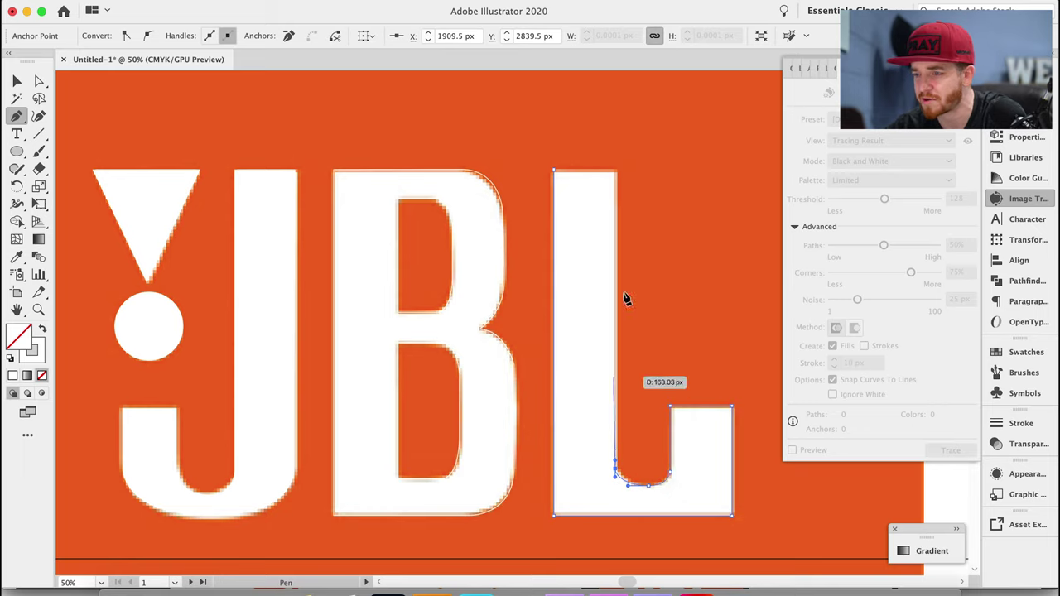
click(617, 174)
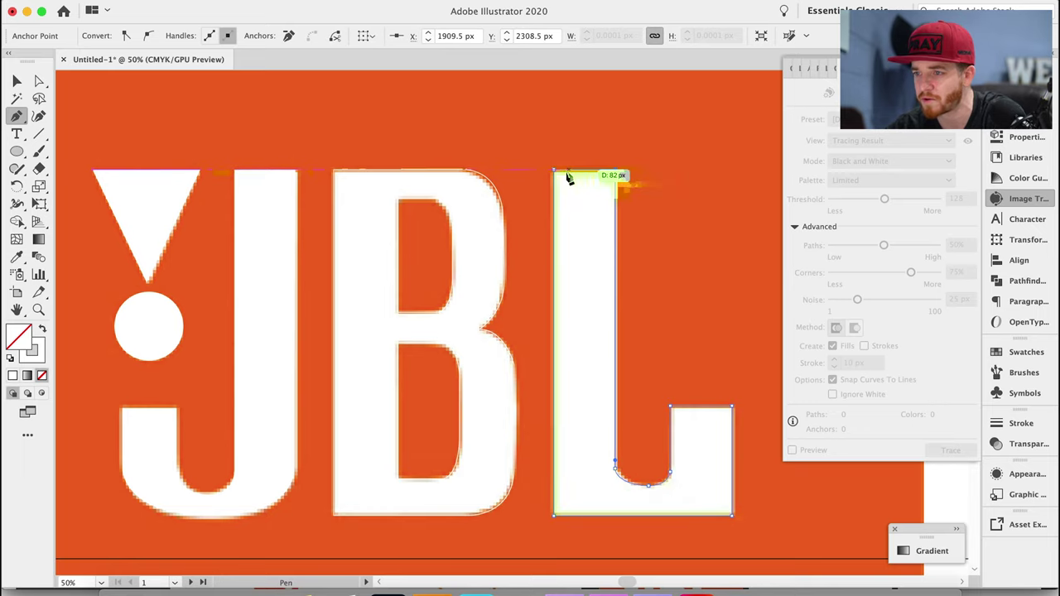
click(556, 172)
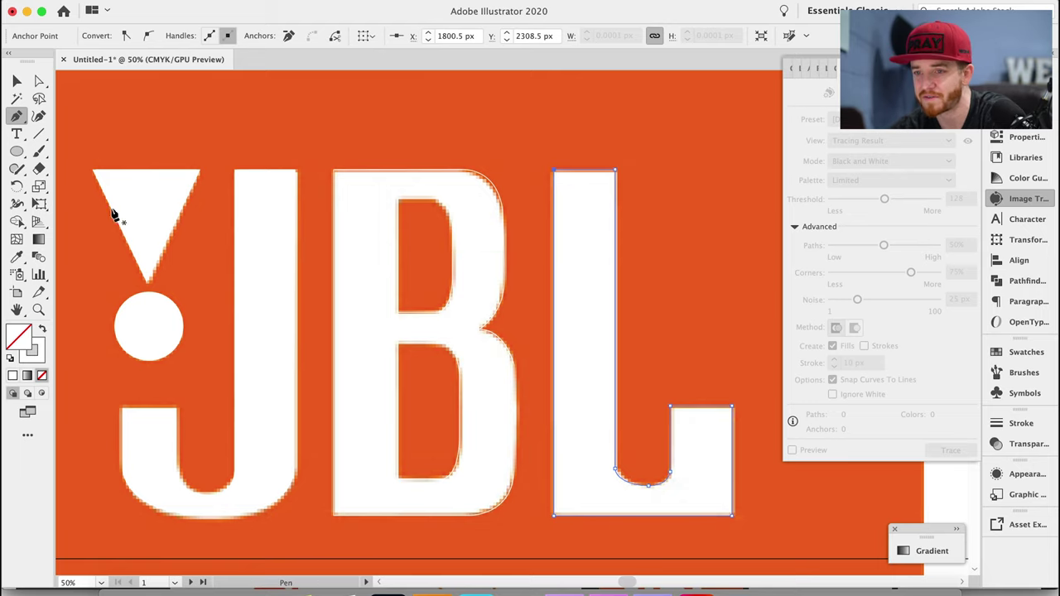
click(17, 80)
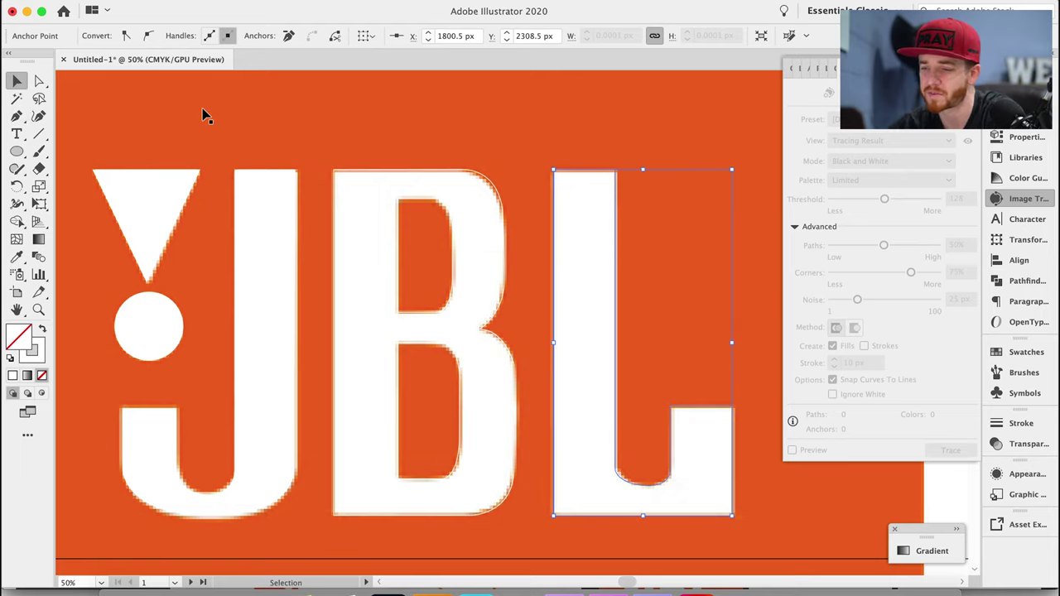
Draw a rectangle over the lower JBL logo and fill it with the logo's sampled orange.
key(ctrl+minus)
key(ctrl+minus)
key(ctrl+minus)
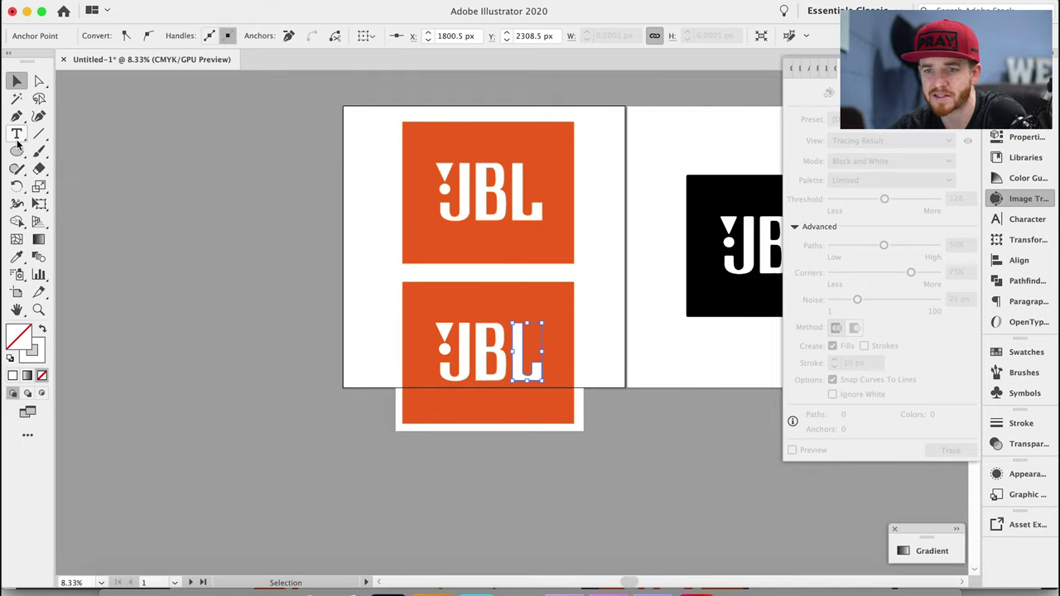
drag(16, 151, 52, 149)
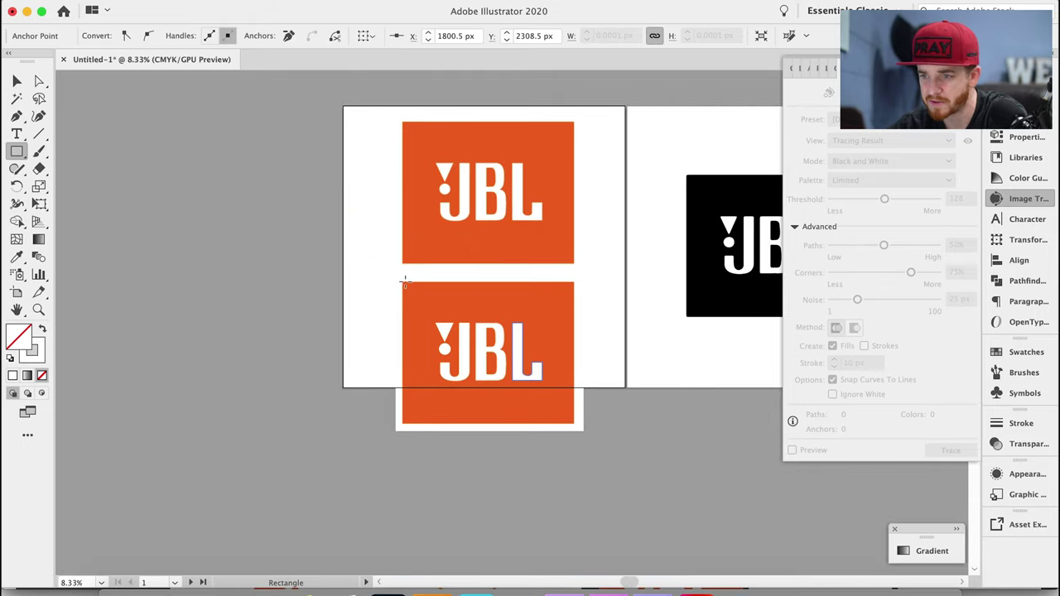
drag(401, 283, 573, 423)
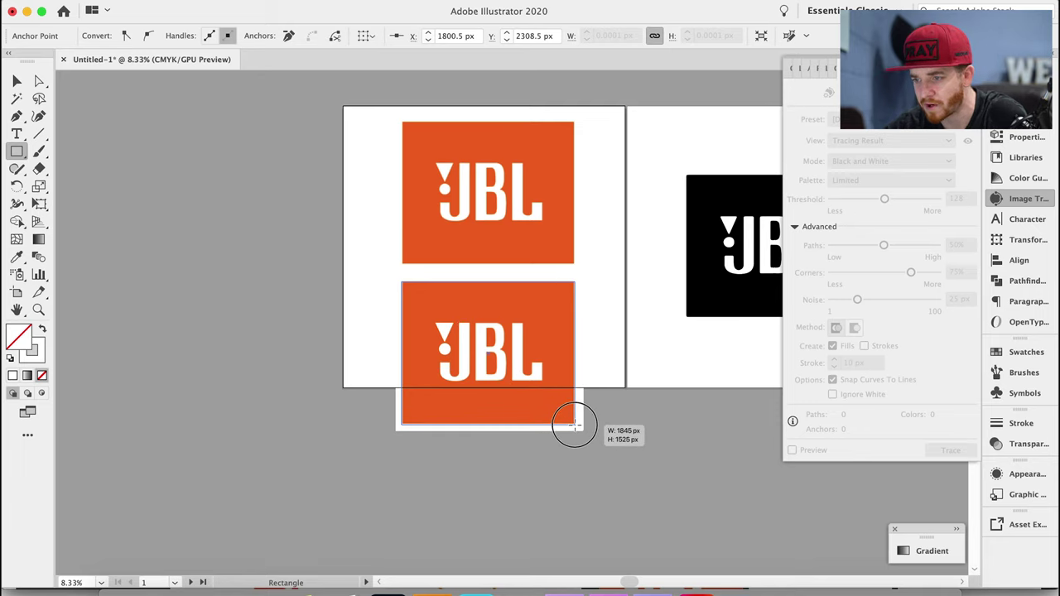
drag(573, 423, 575, 423)
click(17, 257)
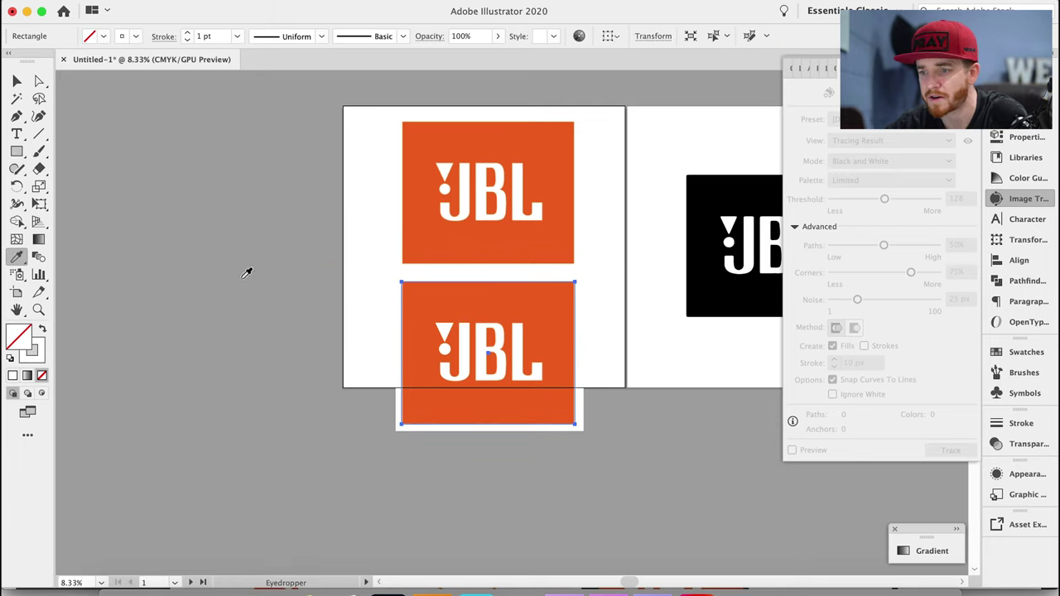
click(486, 296)
Delete the original placed image behind the new orange rectangle.
key(v)
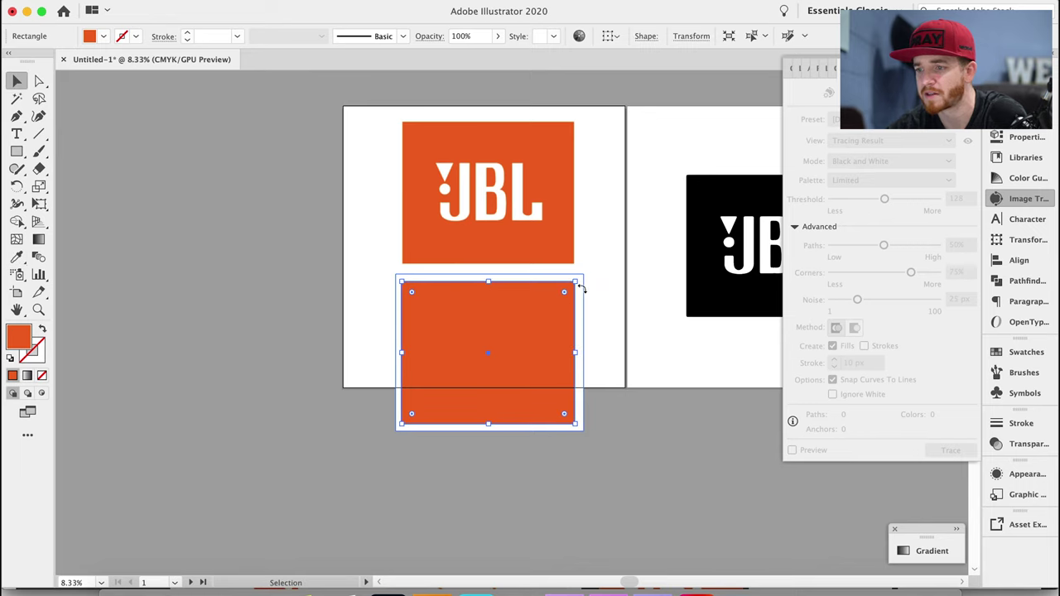
click(588, 313)
click(584, 313)
key(Delete)
Select the B and L letter paths and give them a white fill.
click(556, 329)
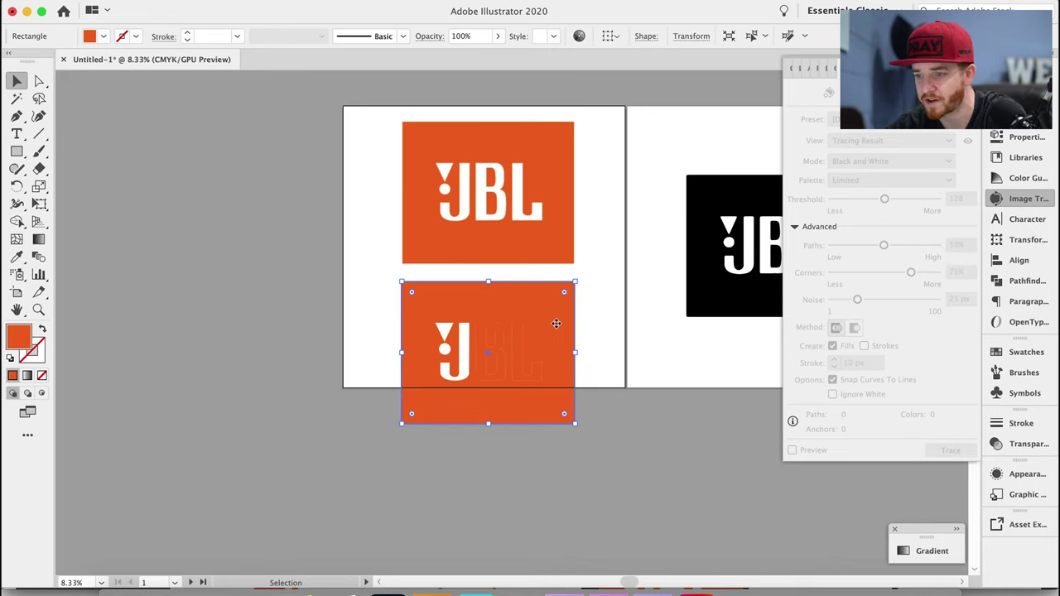
click(530, 350)
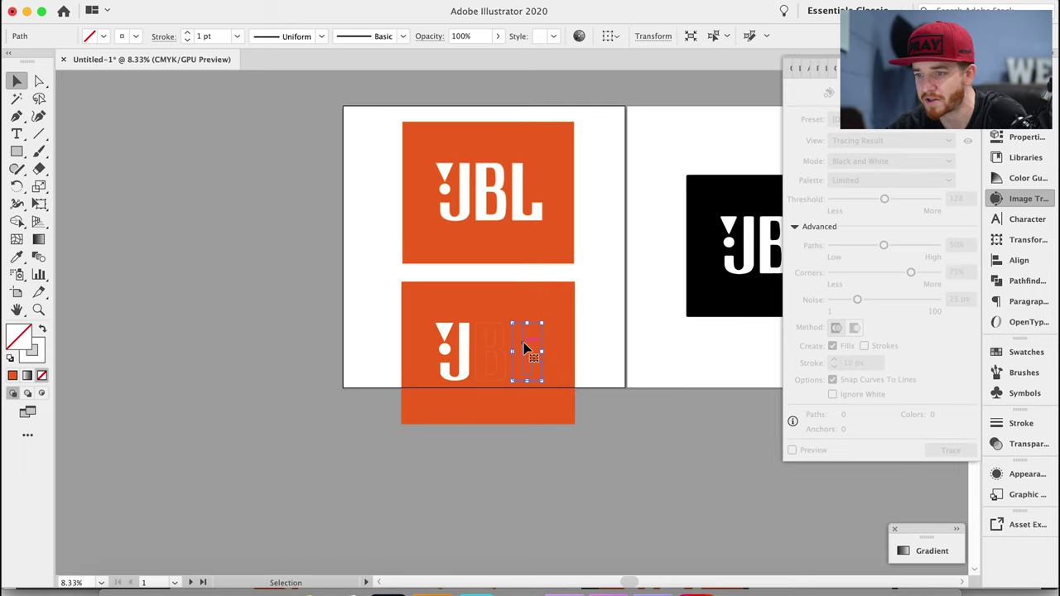
shift+click(503, 350)
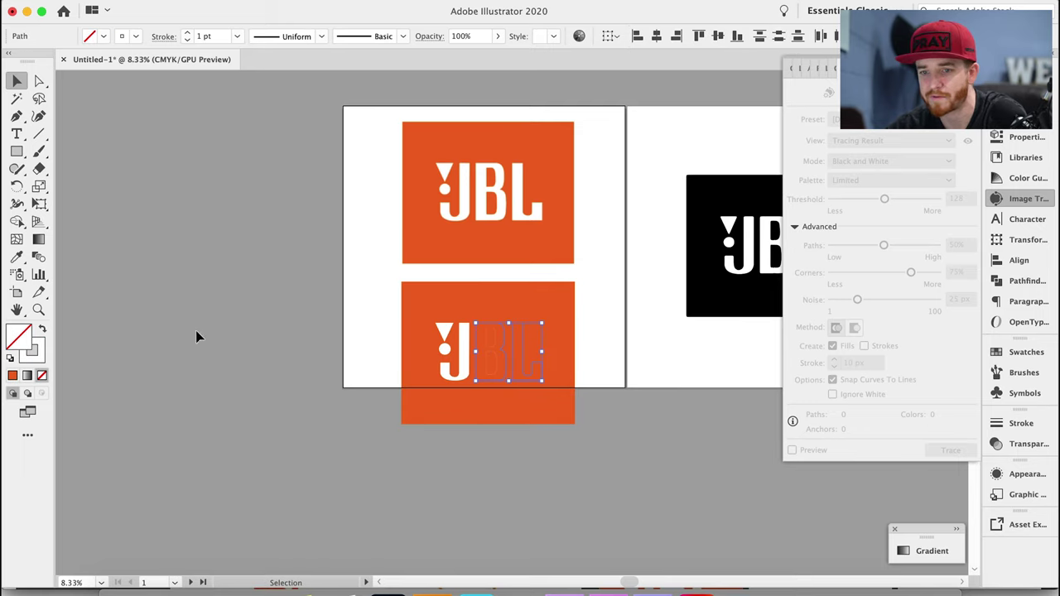
click(42, 332)
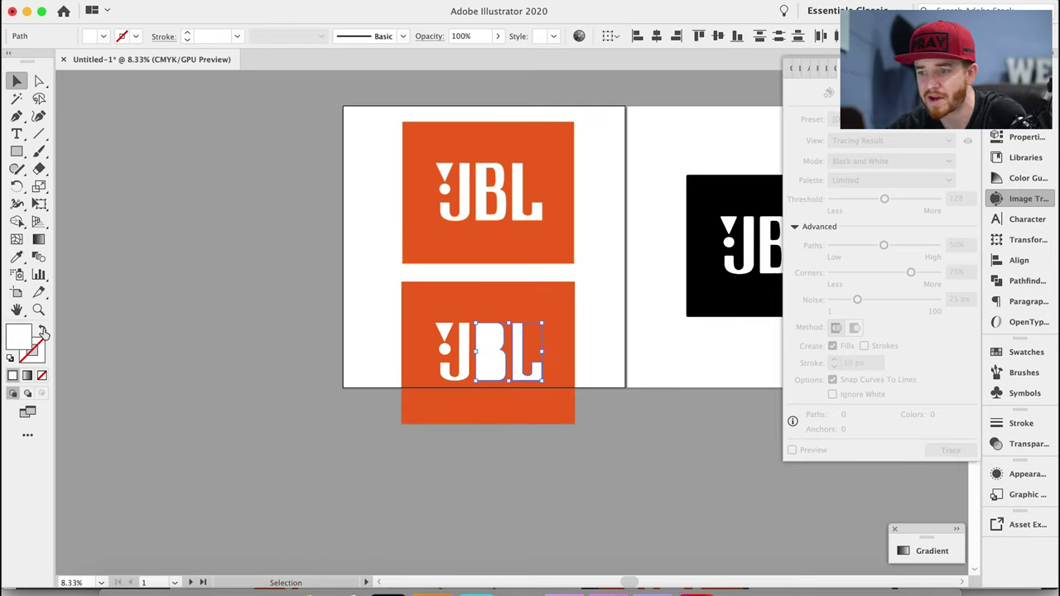
click(494, 348)
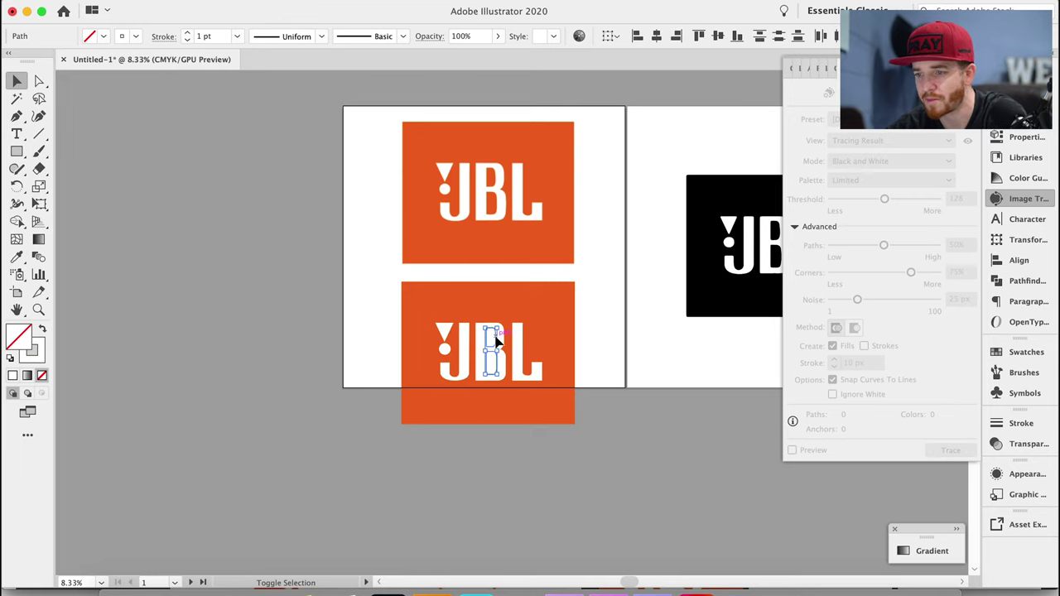
scroll(508, 348, up, 2)
scroll(508, 347, up, 2)
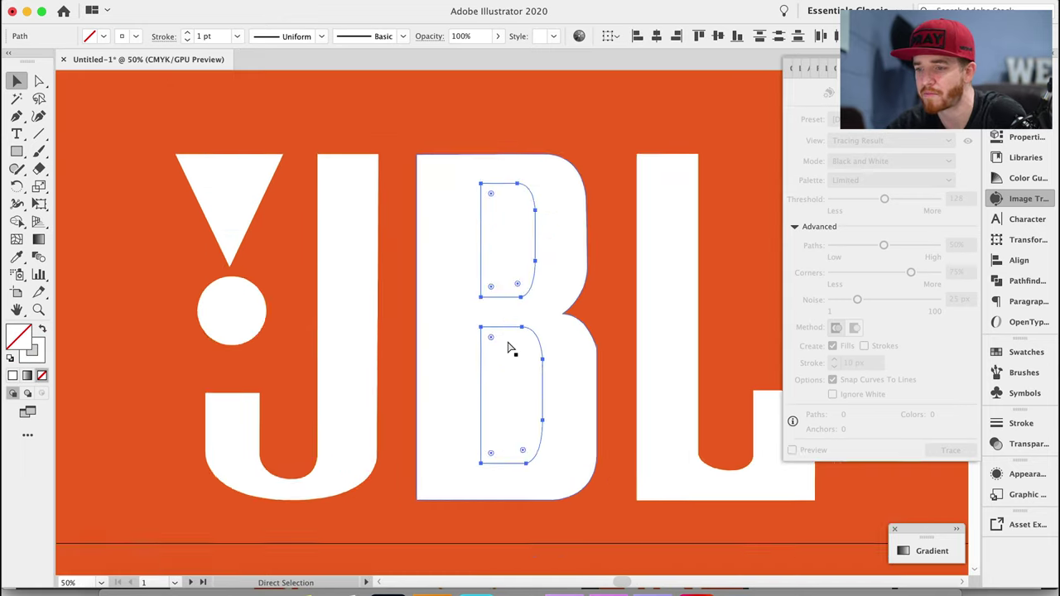
Cut the two counters out of the B with Pathfinder Minus Front, verifying in Outline view.
scroll(507, 343, up, 2)
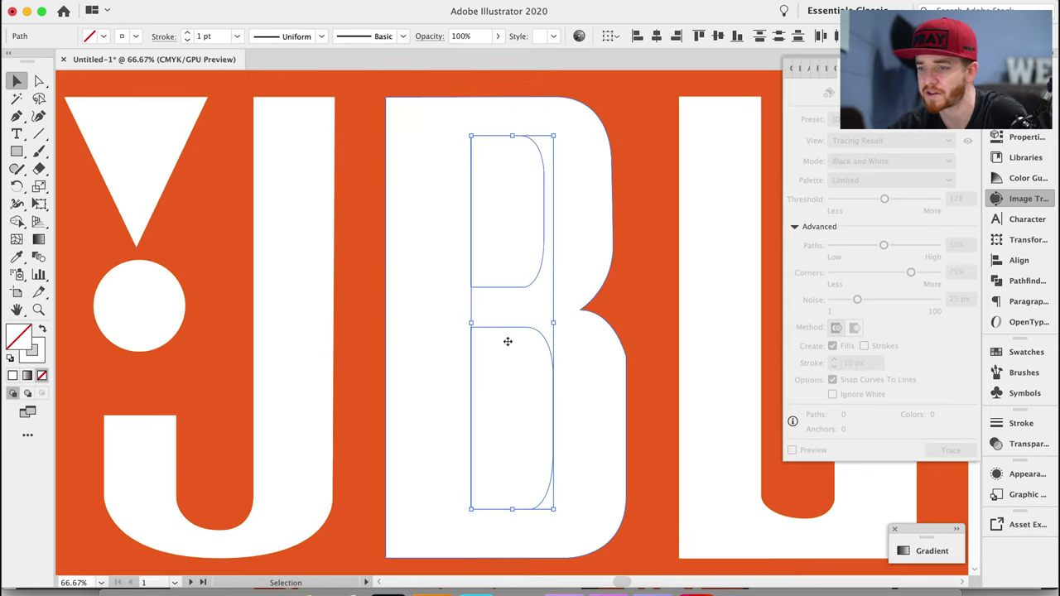
click(419, 292)
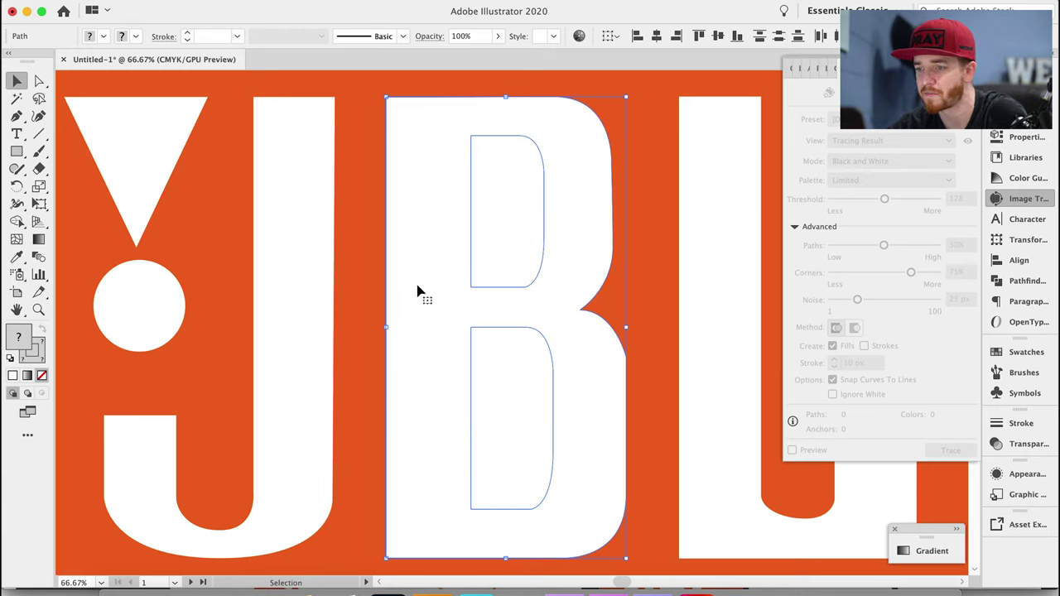
click(1013, 283)
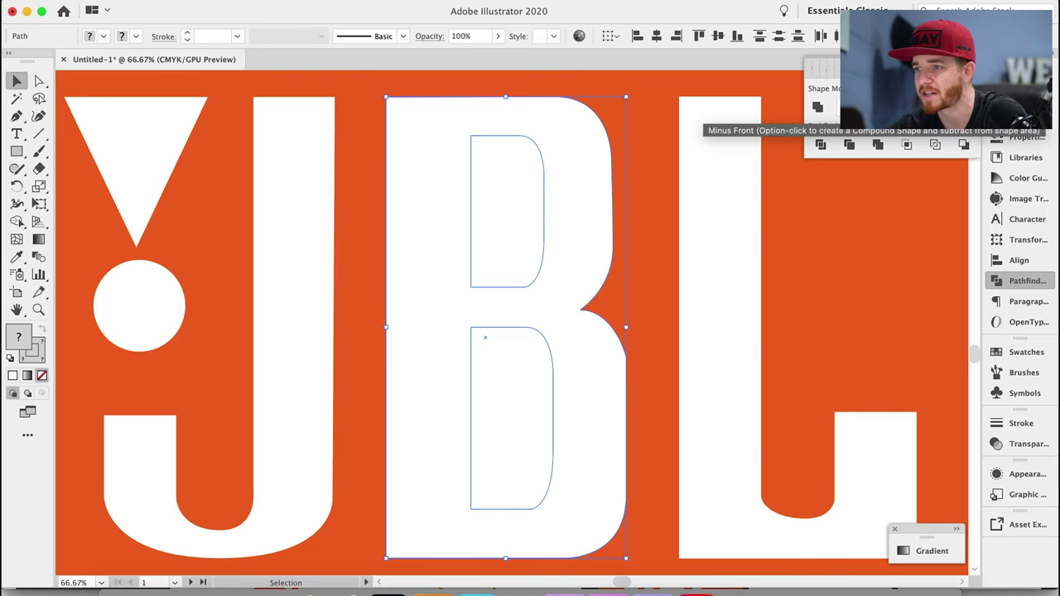
click(837, 107)
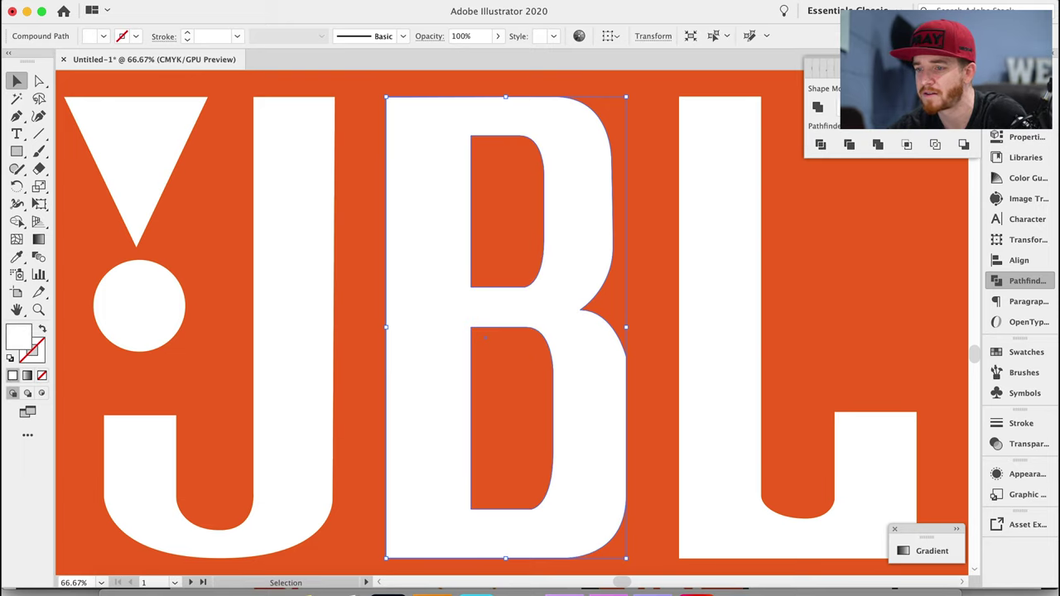
key(a)
key(ctrl+y)
key(ctrl+y)
key(ctrl+y)
key(ctrl+y)
key(ctrl+y)
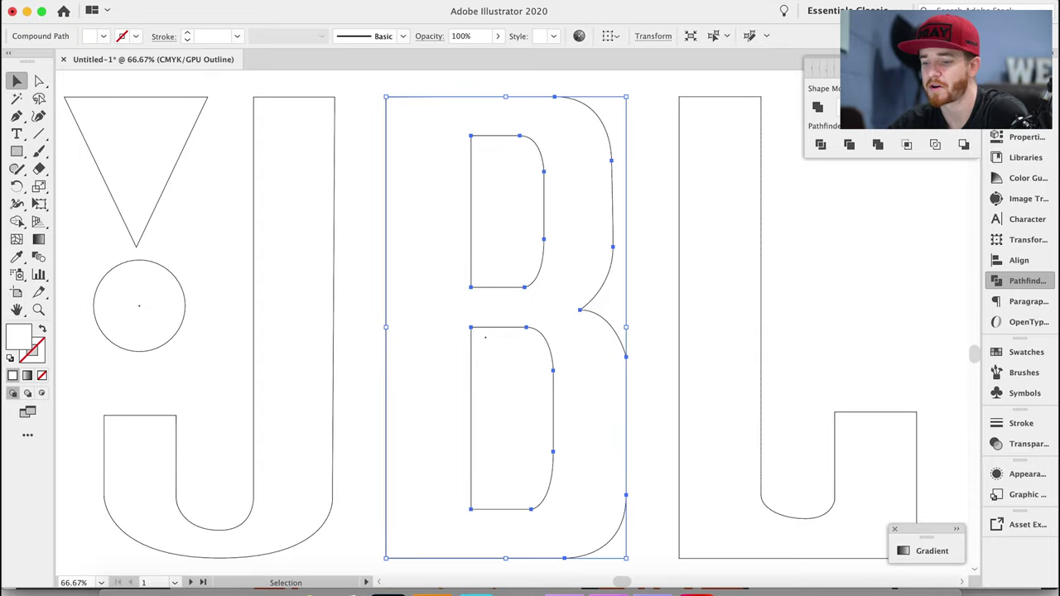
key(ctrl+y)
key(ctrl+minus)
key(ctrl+minus)
key(ctrl+minus)
key(ctrl+minus)
Move the original orange logo image to the artboard's left edge.
key(v)
key(ctrl+shift+a)
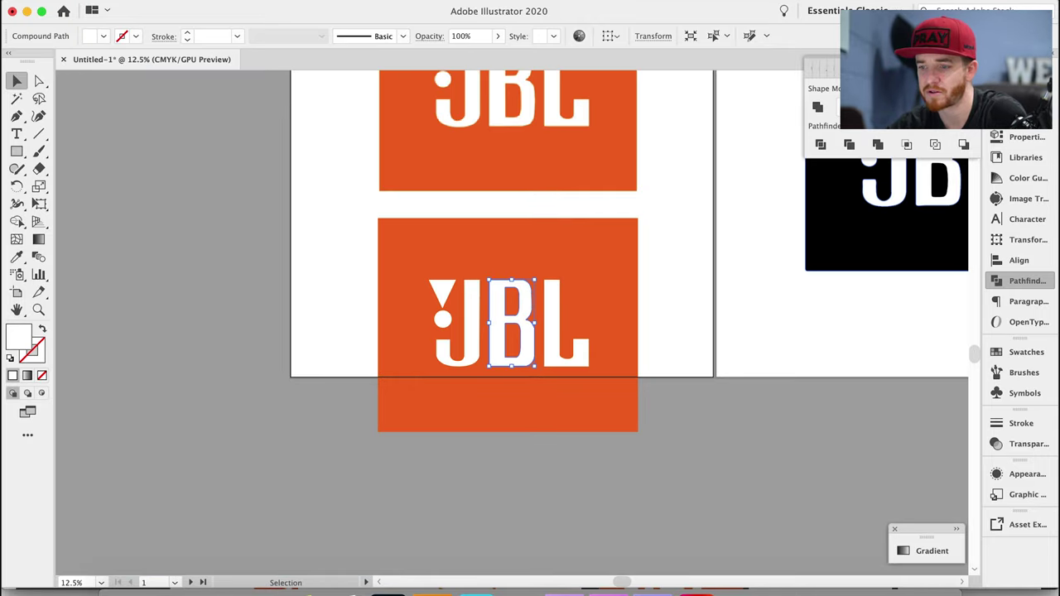
scroll(380, 240, right, 5)
scroll(380, 241, up, 3)
click(654, 263)
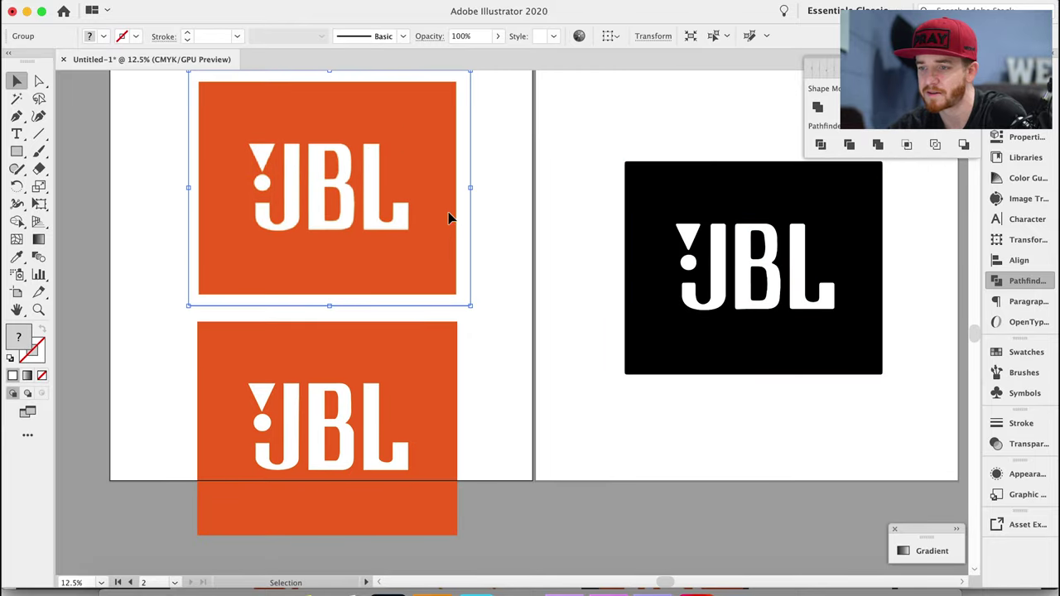
drag(417, 191, 253, 278)
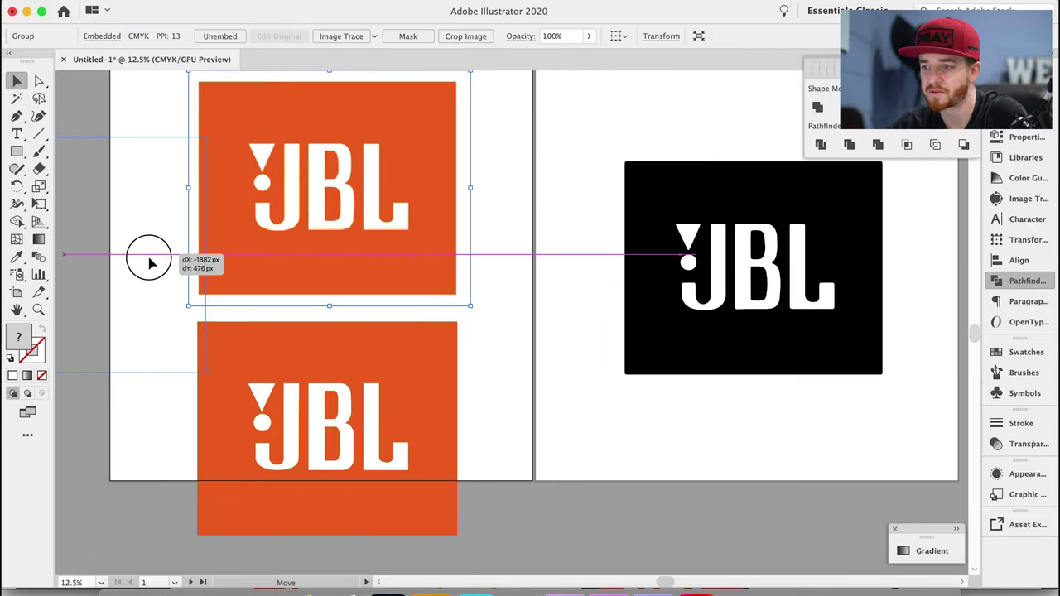
drag(252, 278, 143, 260)
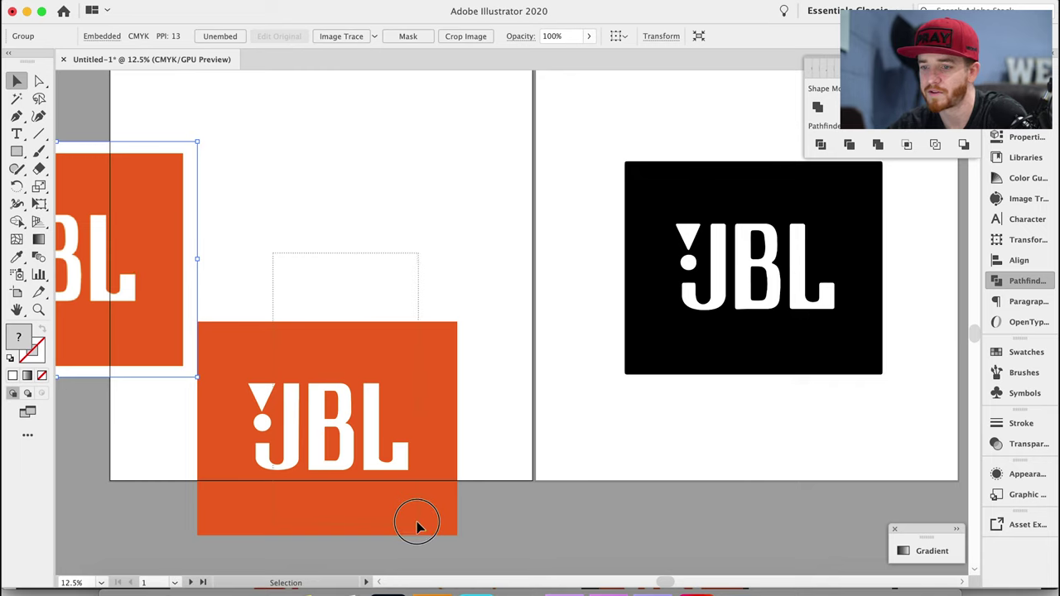
click(243, 299)
Select the whole rebuilt vector JBL logo and move it up onto the artboard.
drag(243, 300, 452, 550)
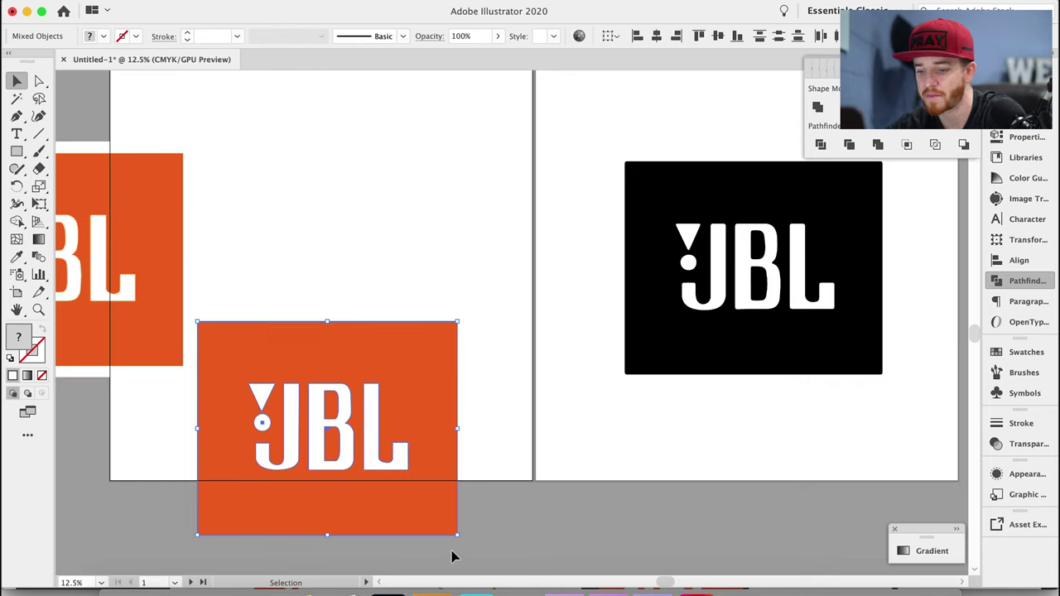
drag(385, 347, 445, 169)
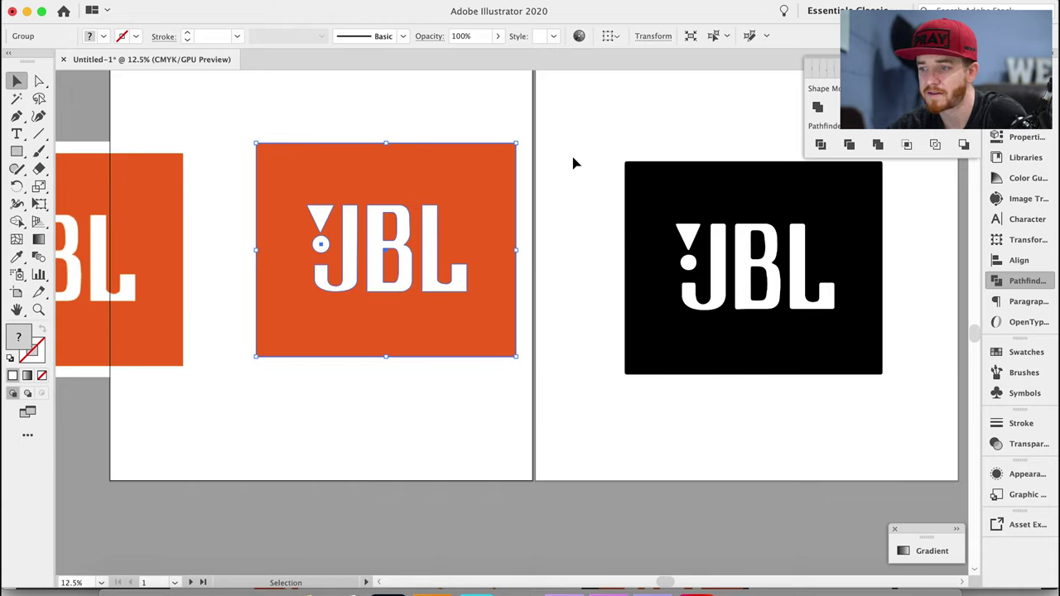
scroll(573, 163, left, 3)
scroll(573, 163, up, 2)
click(549, 128)
scroll(549, 128, left, 2)
scroll(549, 128, up, 1)
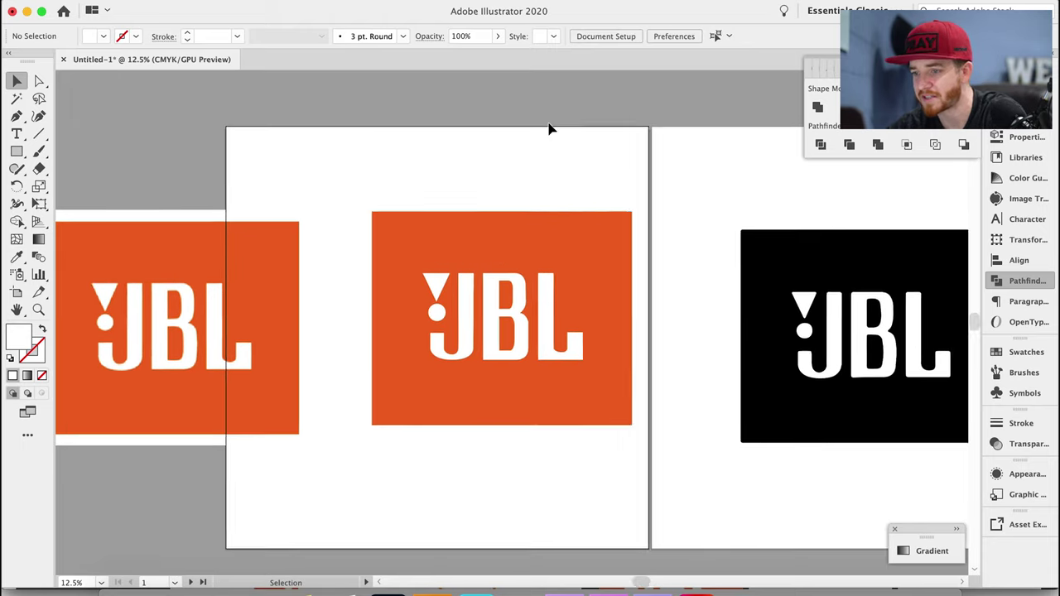
scroll(549, 128, left, 1)
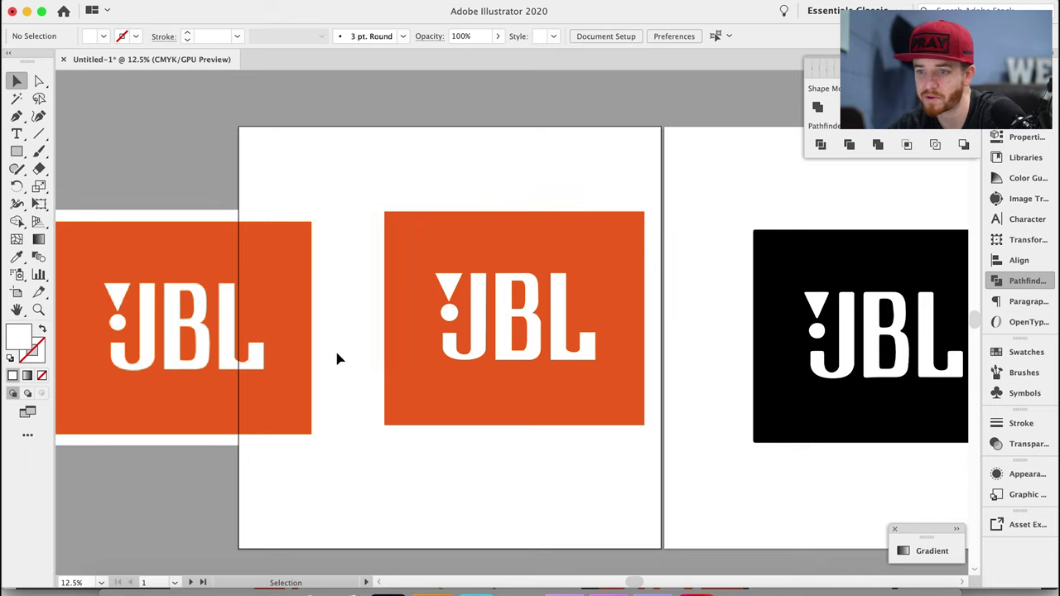
Raise the original image and the black logo so both sit level with the new orange logo.
drag(174, 281, 190, 271)
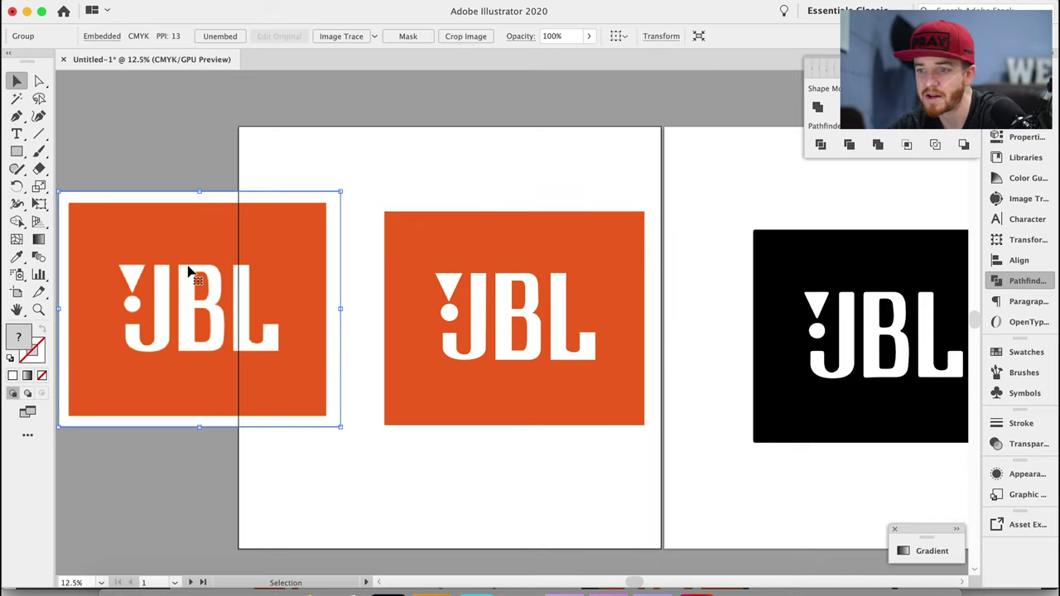
click(352, 174)
scroll(672, 258, right, 5)
drag(686, 260, 688, 244)
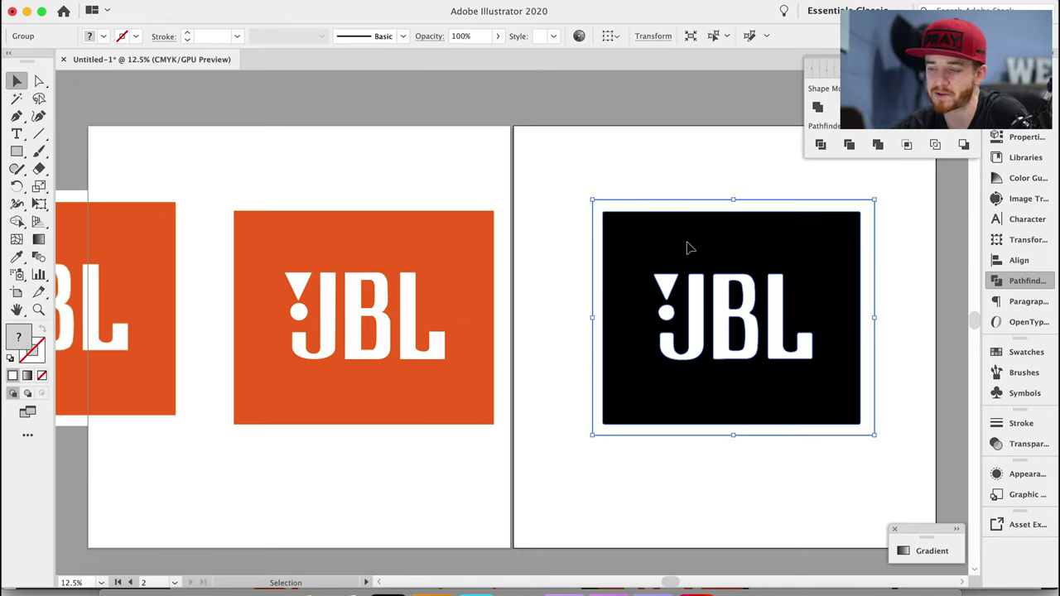
click(654, 174)
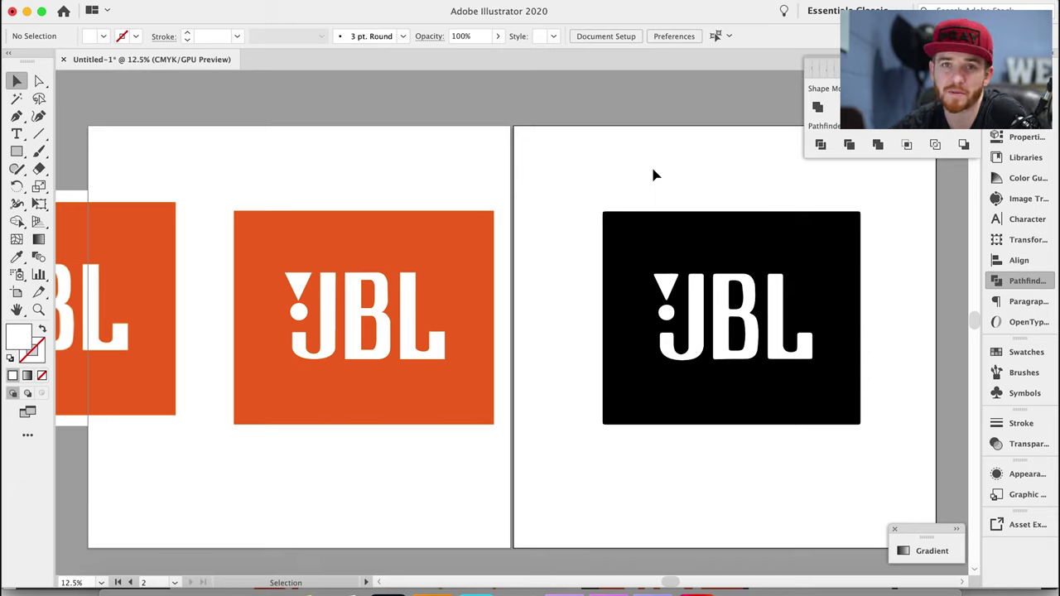